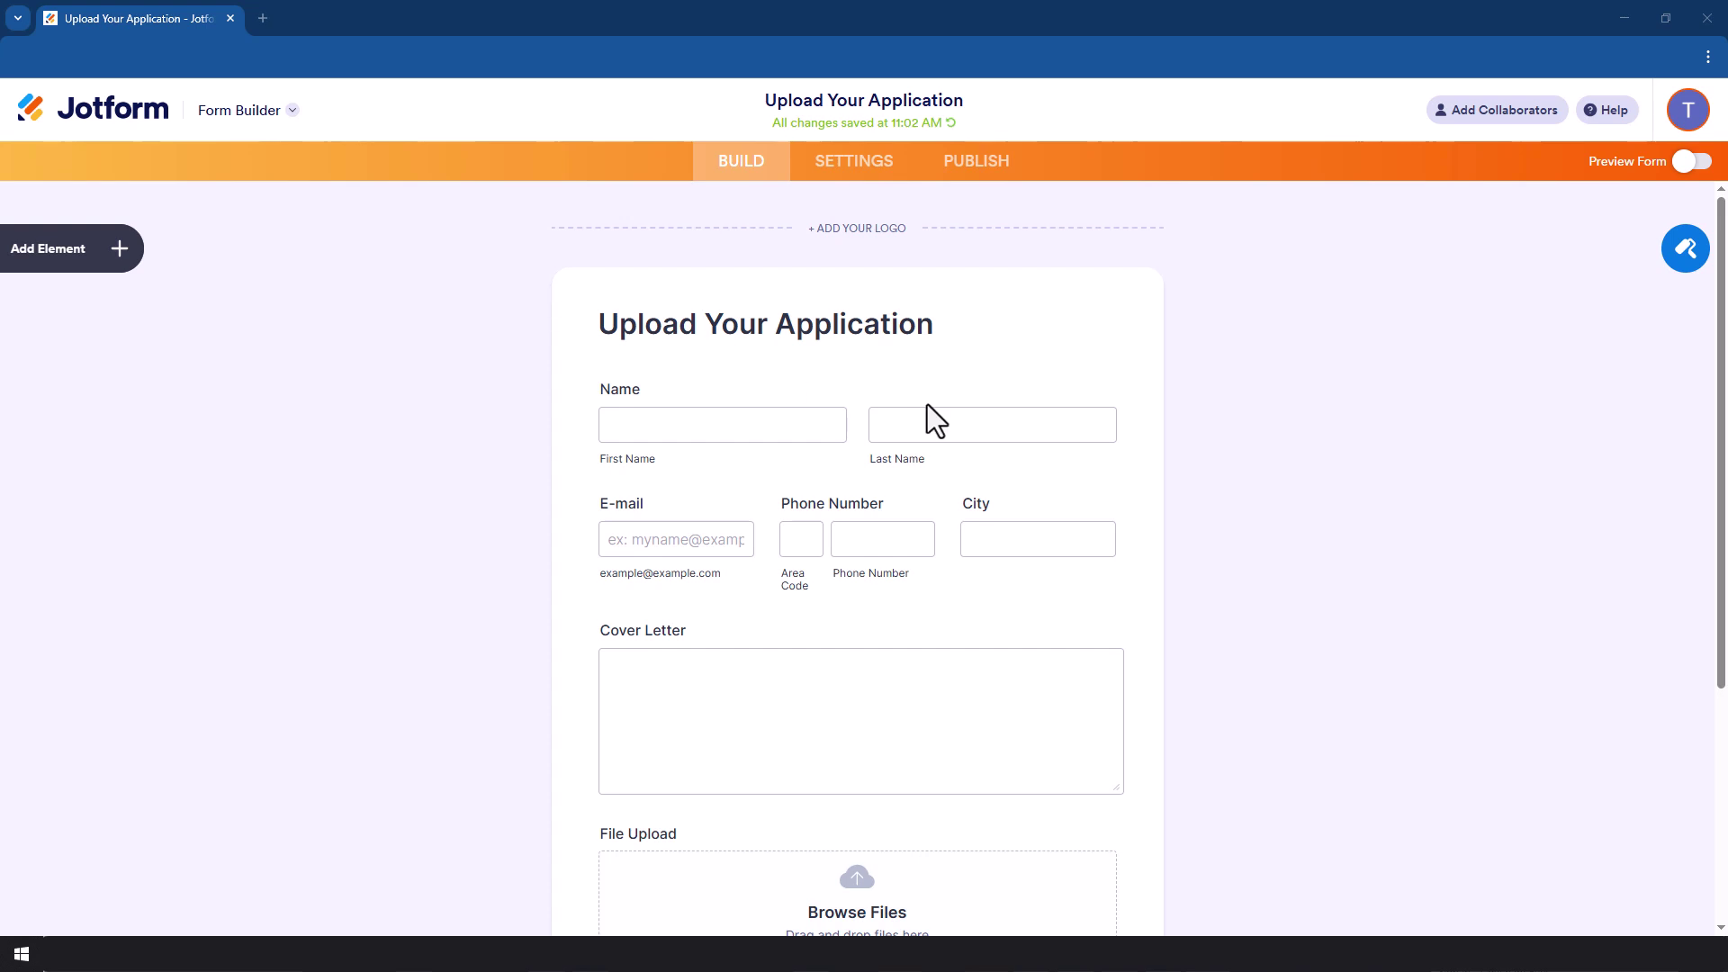
# Step: Delete the existing File Upload field from the form
pyautogui.scroll(-4, 913, 423)
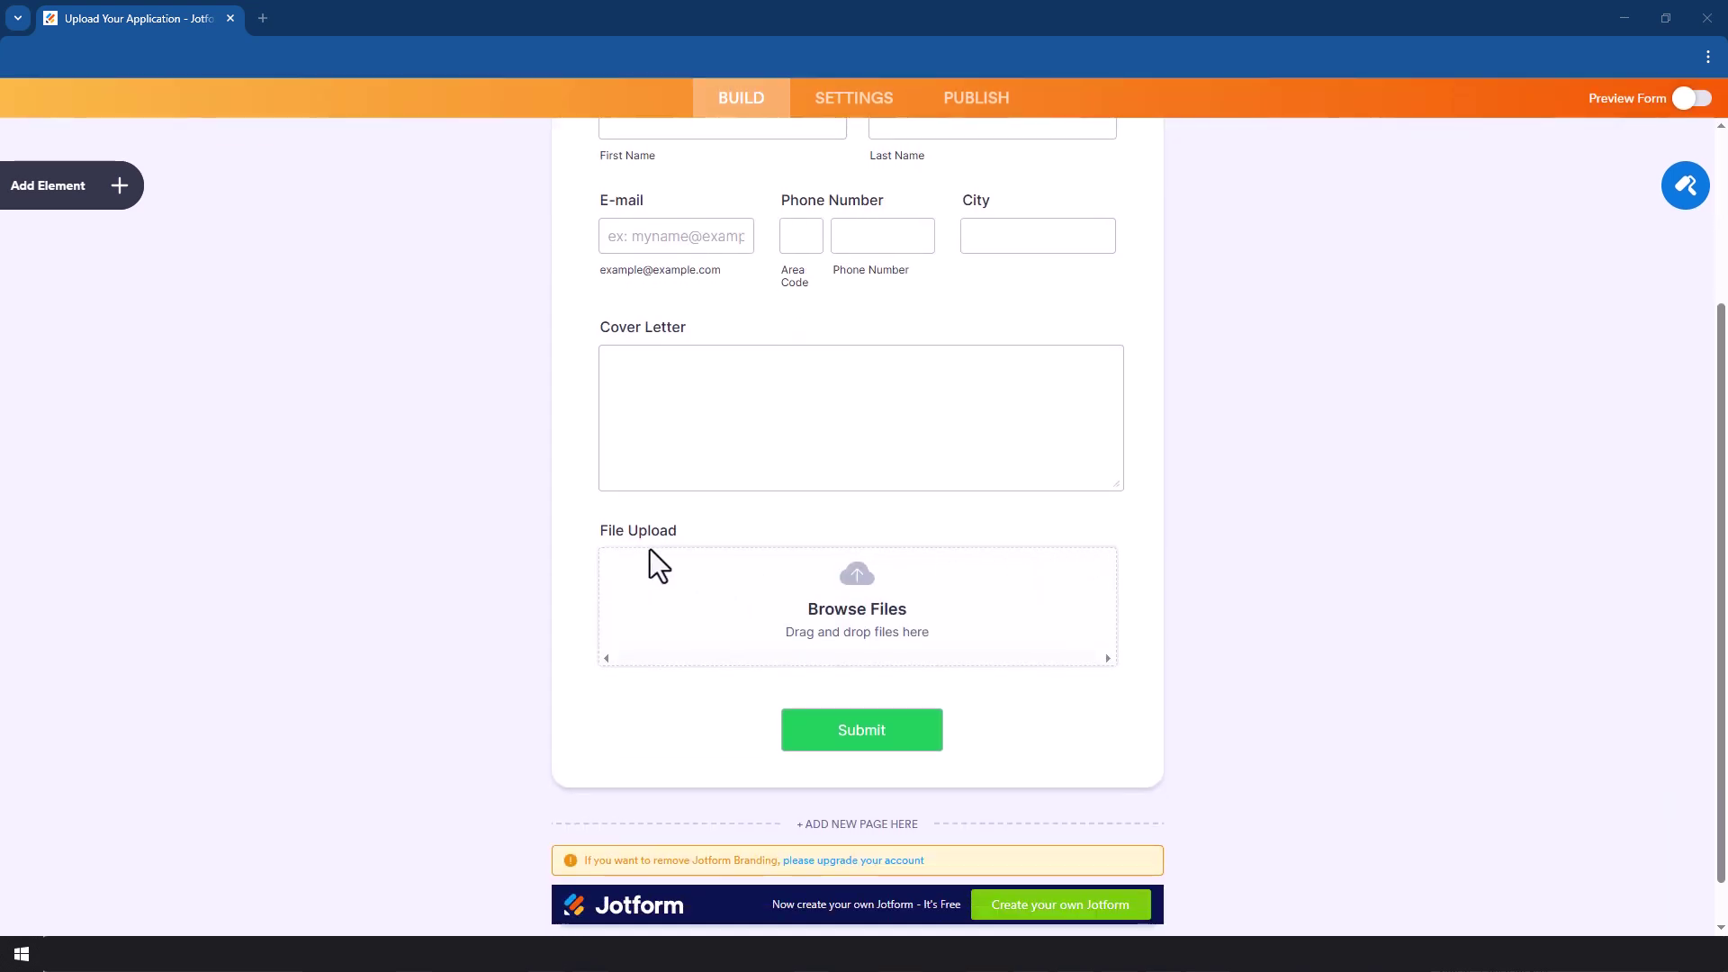
pyautogui.click(736, 545)
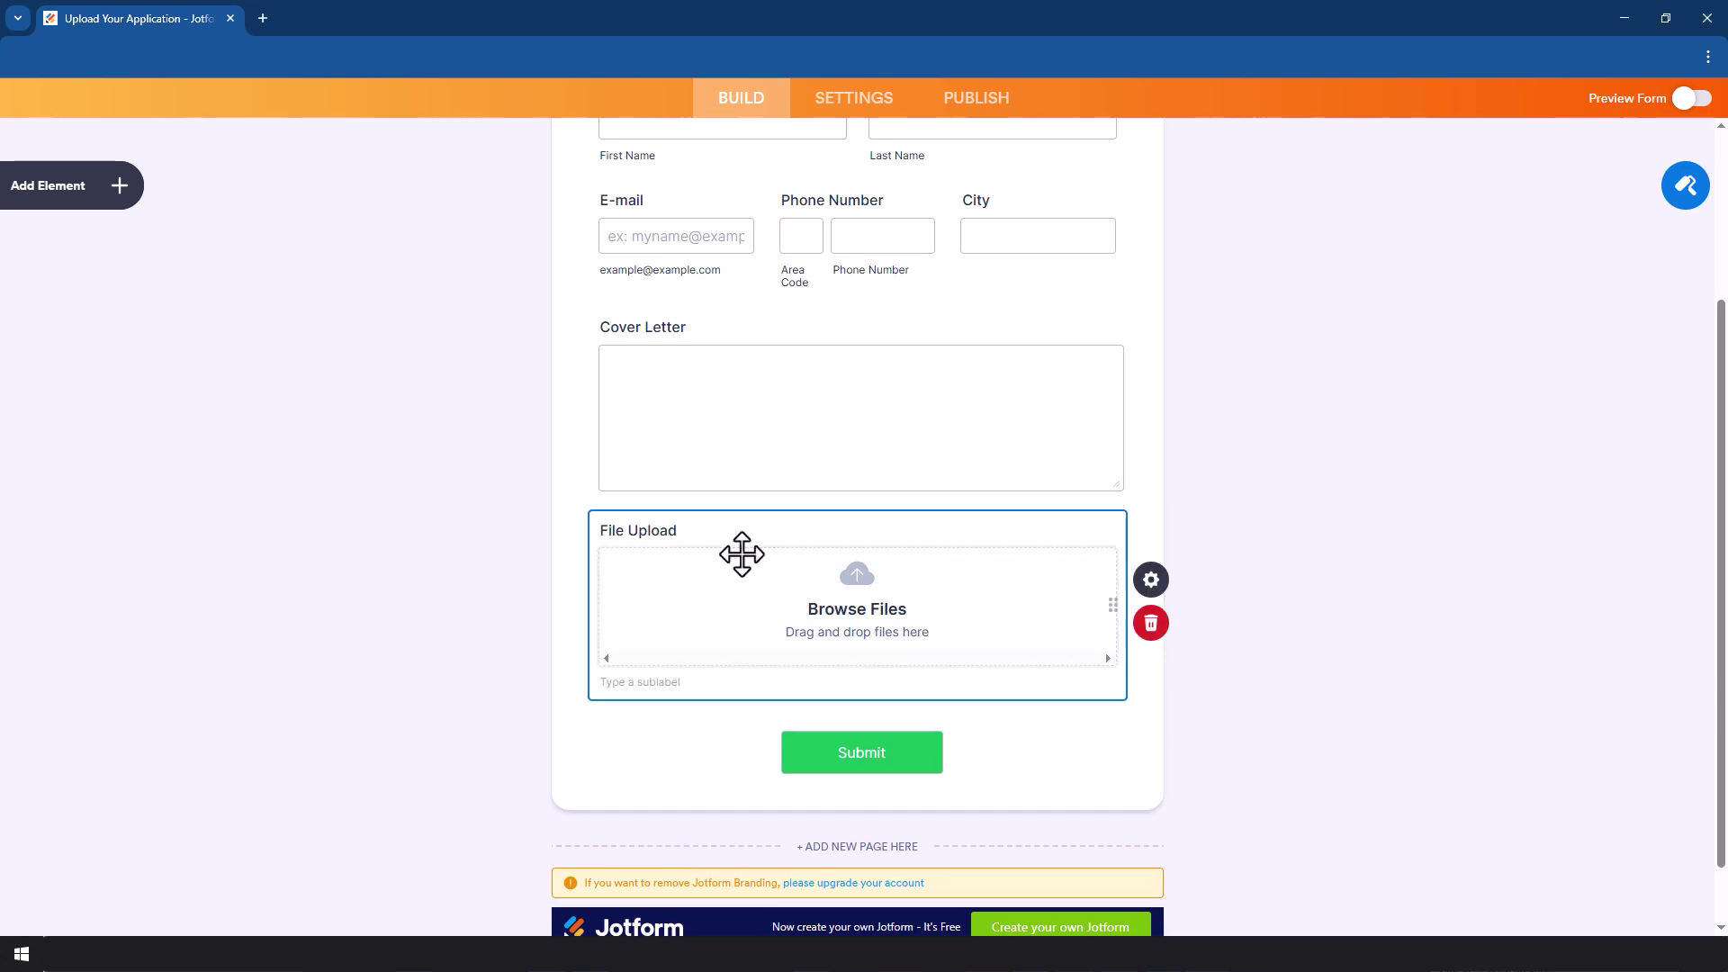
pyautogui.click(1152, 624)
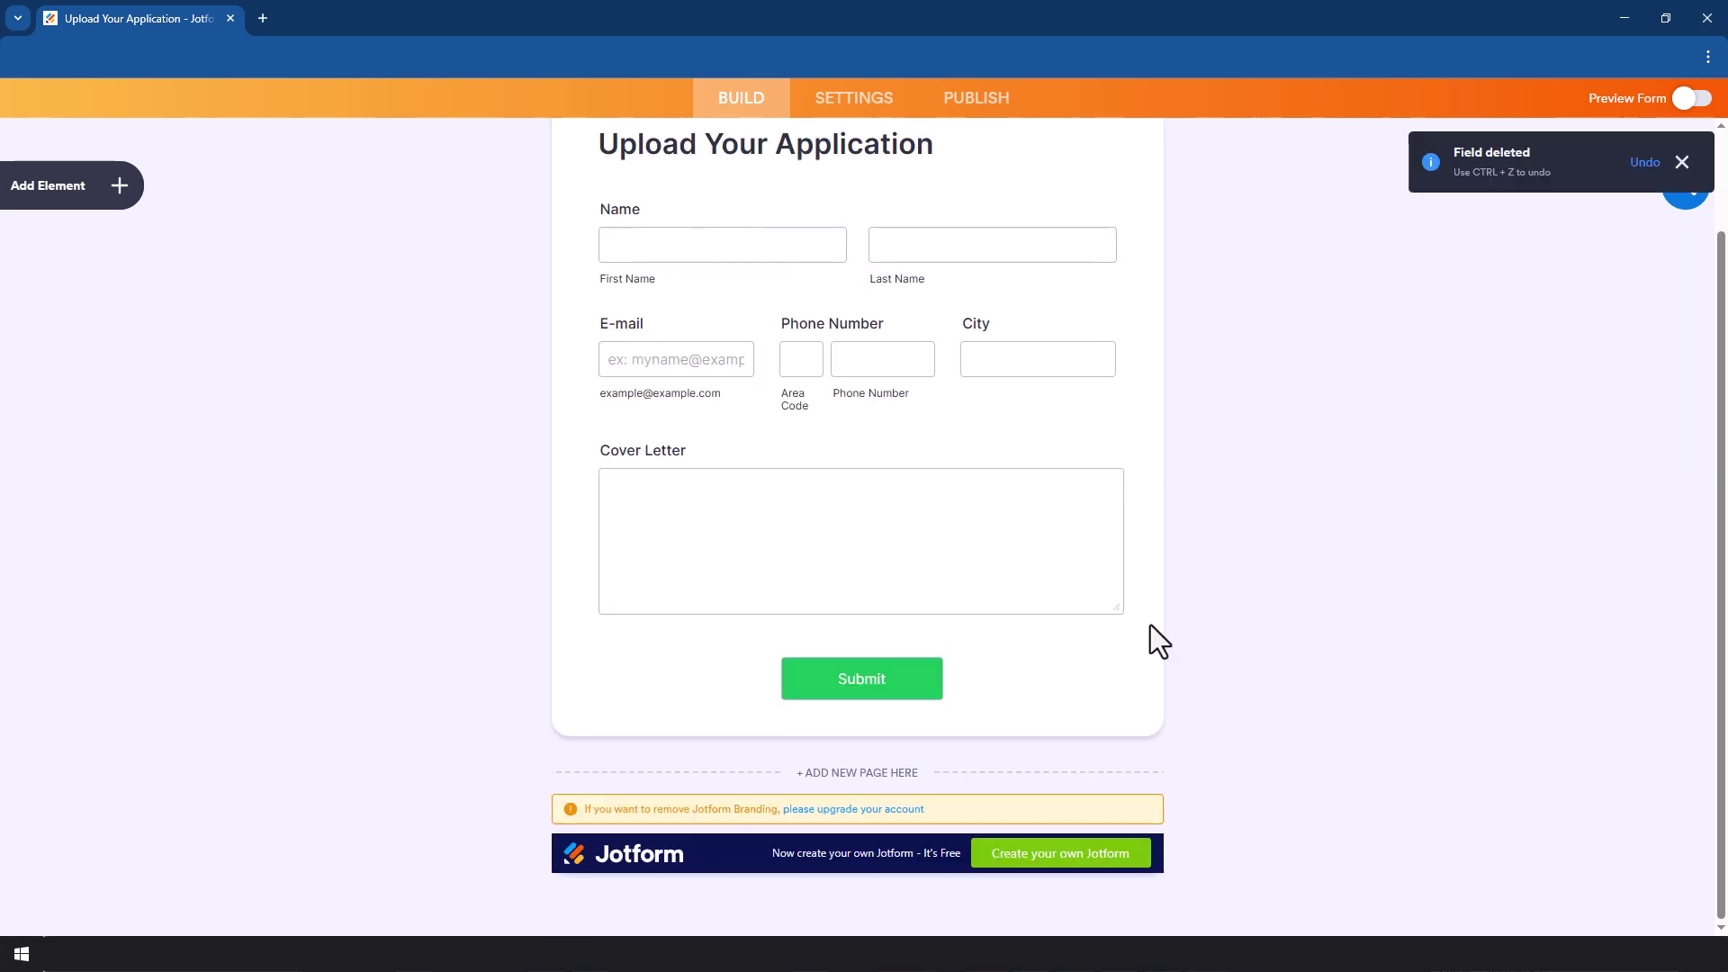
# Step: Add a new File Upload element from the Basic list below the Cover Letter box
pyautogui.click(128, 187)
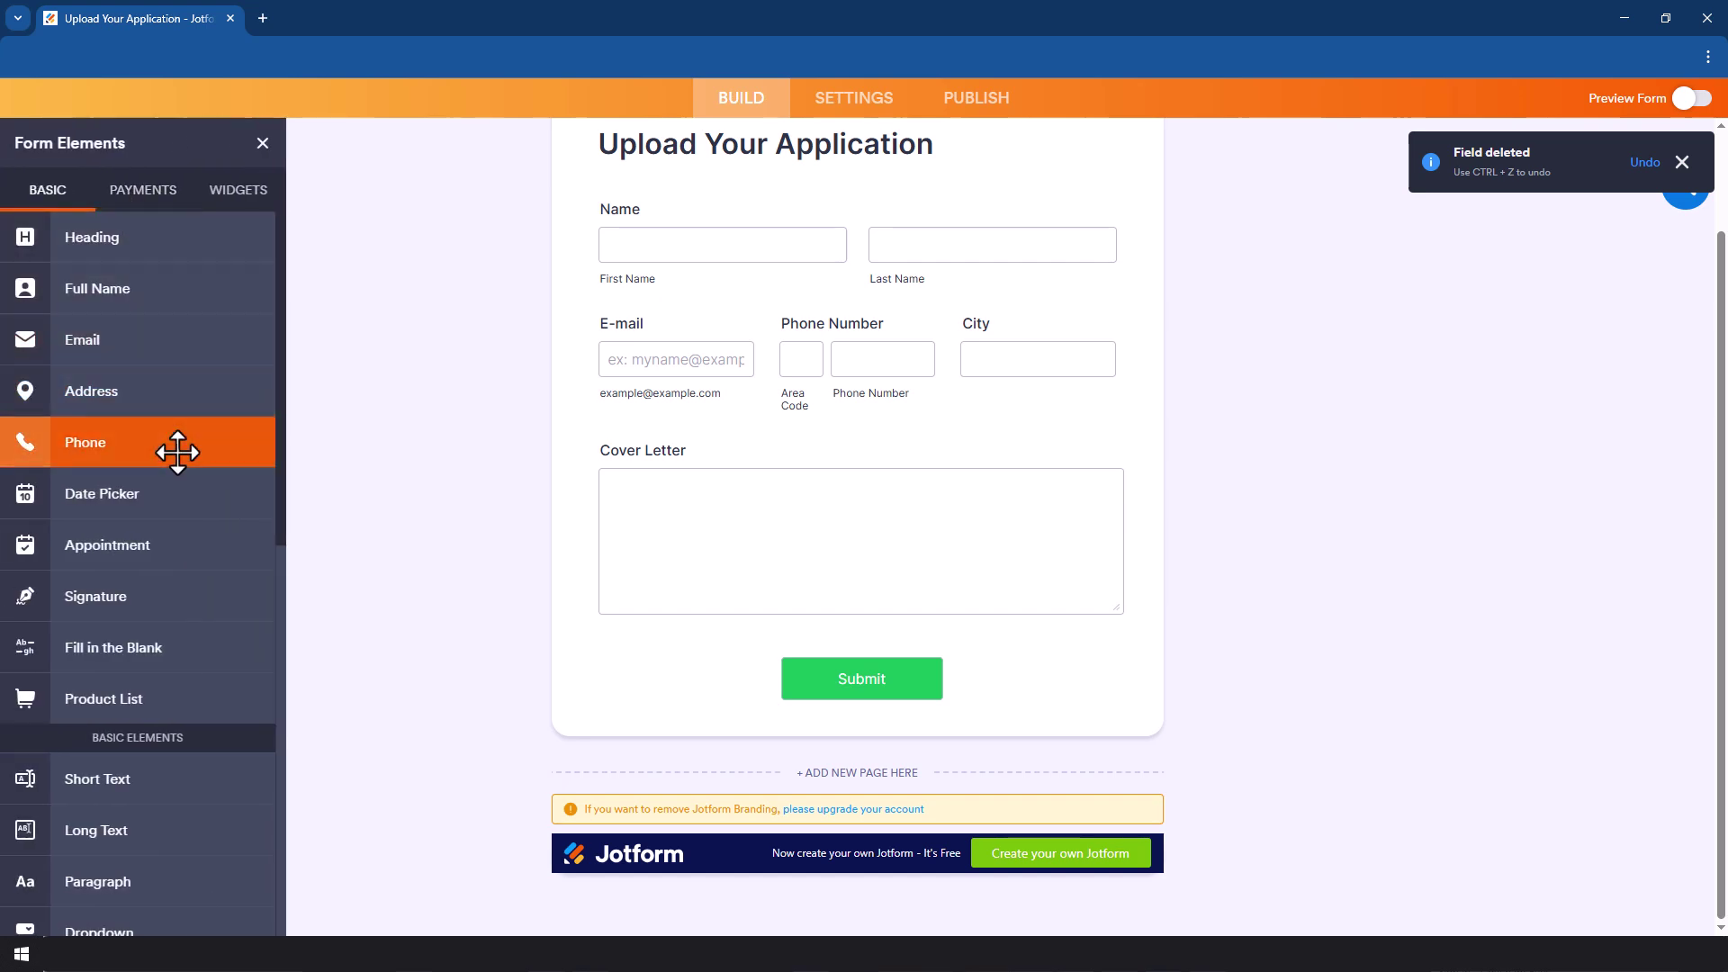
pyautogui.scroll(-1, 173, 462)
pyautogui.scroll(-1, 173, 462)
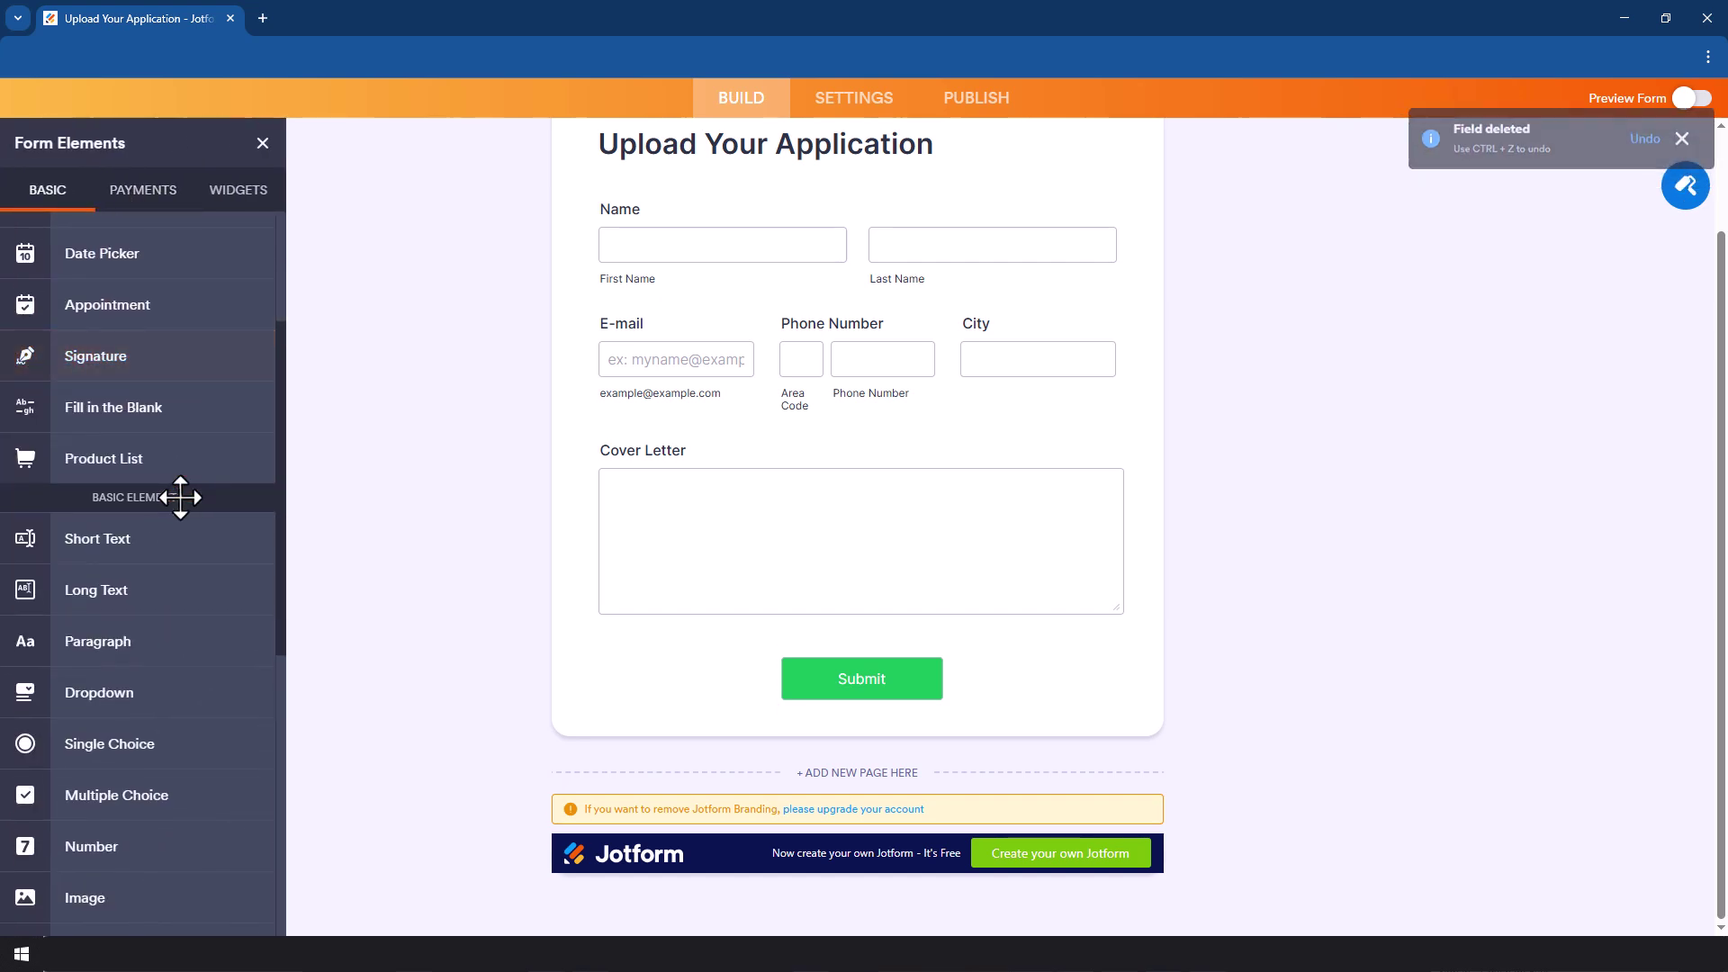
pyautogui.scroll(2, 180, 495)
pyautogui.scroll(-4, 180, 495)
pyautogui.moveTo(135, 710); pyautogui.dragTo(813, 614)
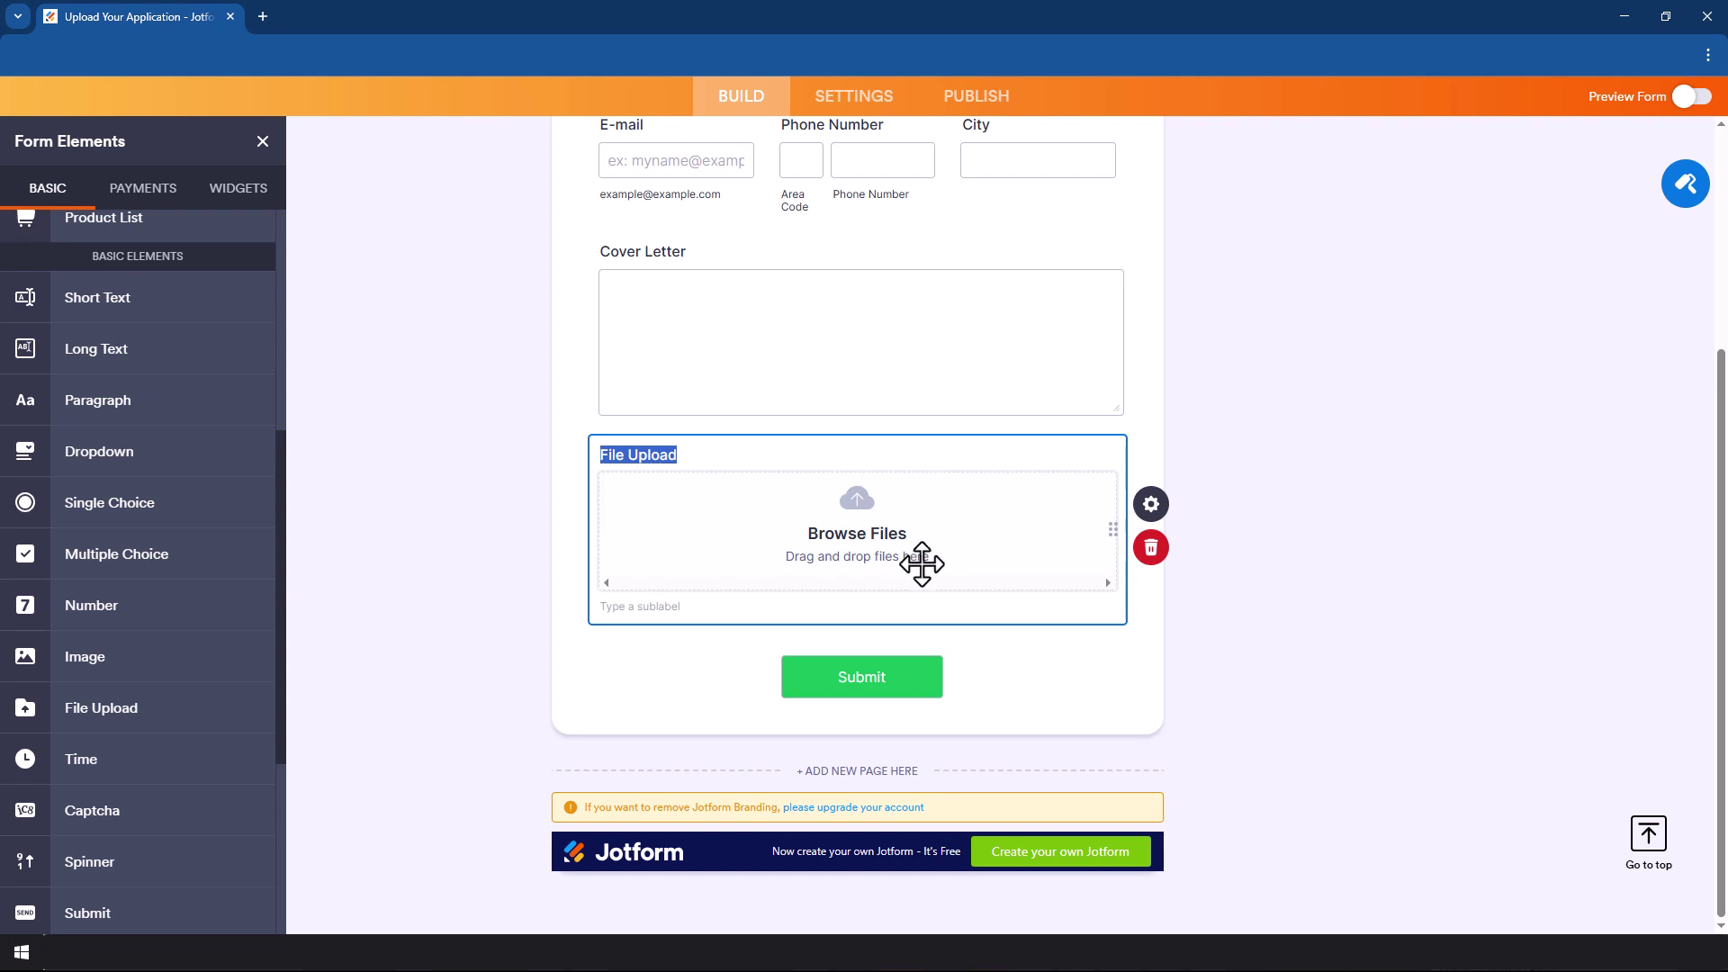
# Step: Change the field label from 'File Upload' to 'CV Upload' and add the sublabel 'Upload PDF files only'
pyautogui.click(1167, 509)
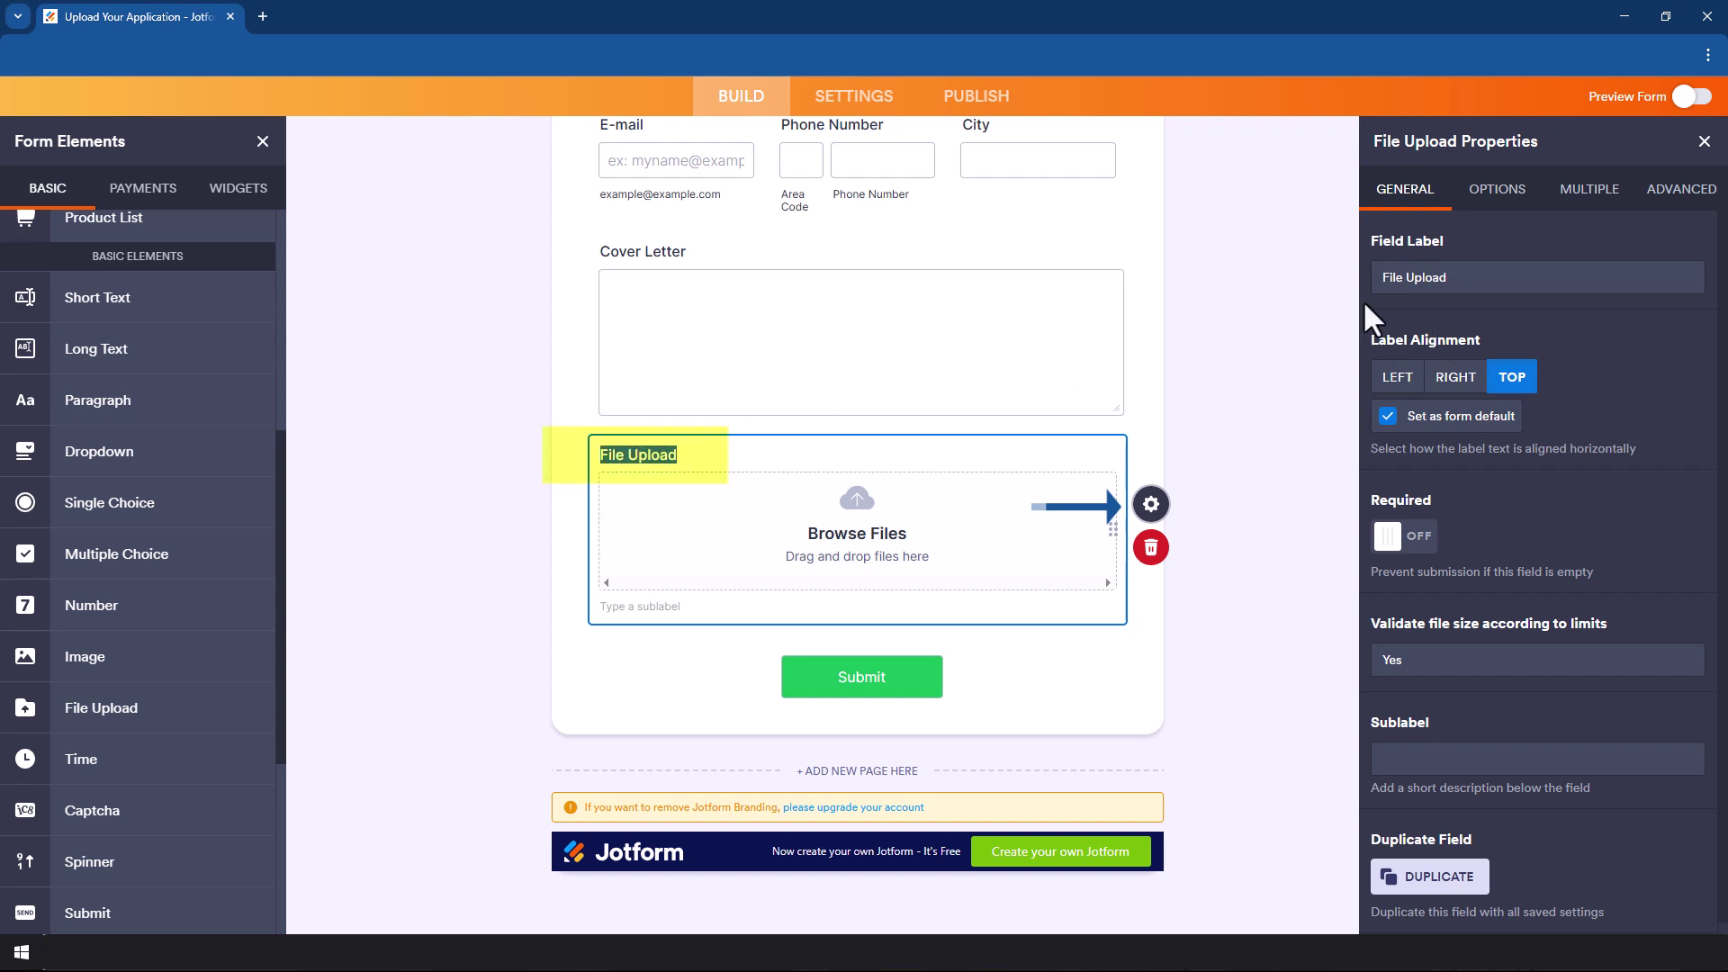
pyautogui.moveTo(1406, 279); pyautogui.dragTo(1339, 279)
pyautogui.write('CV')
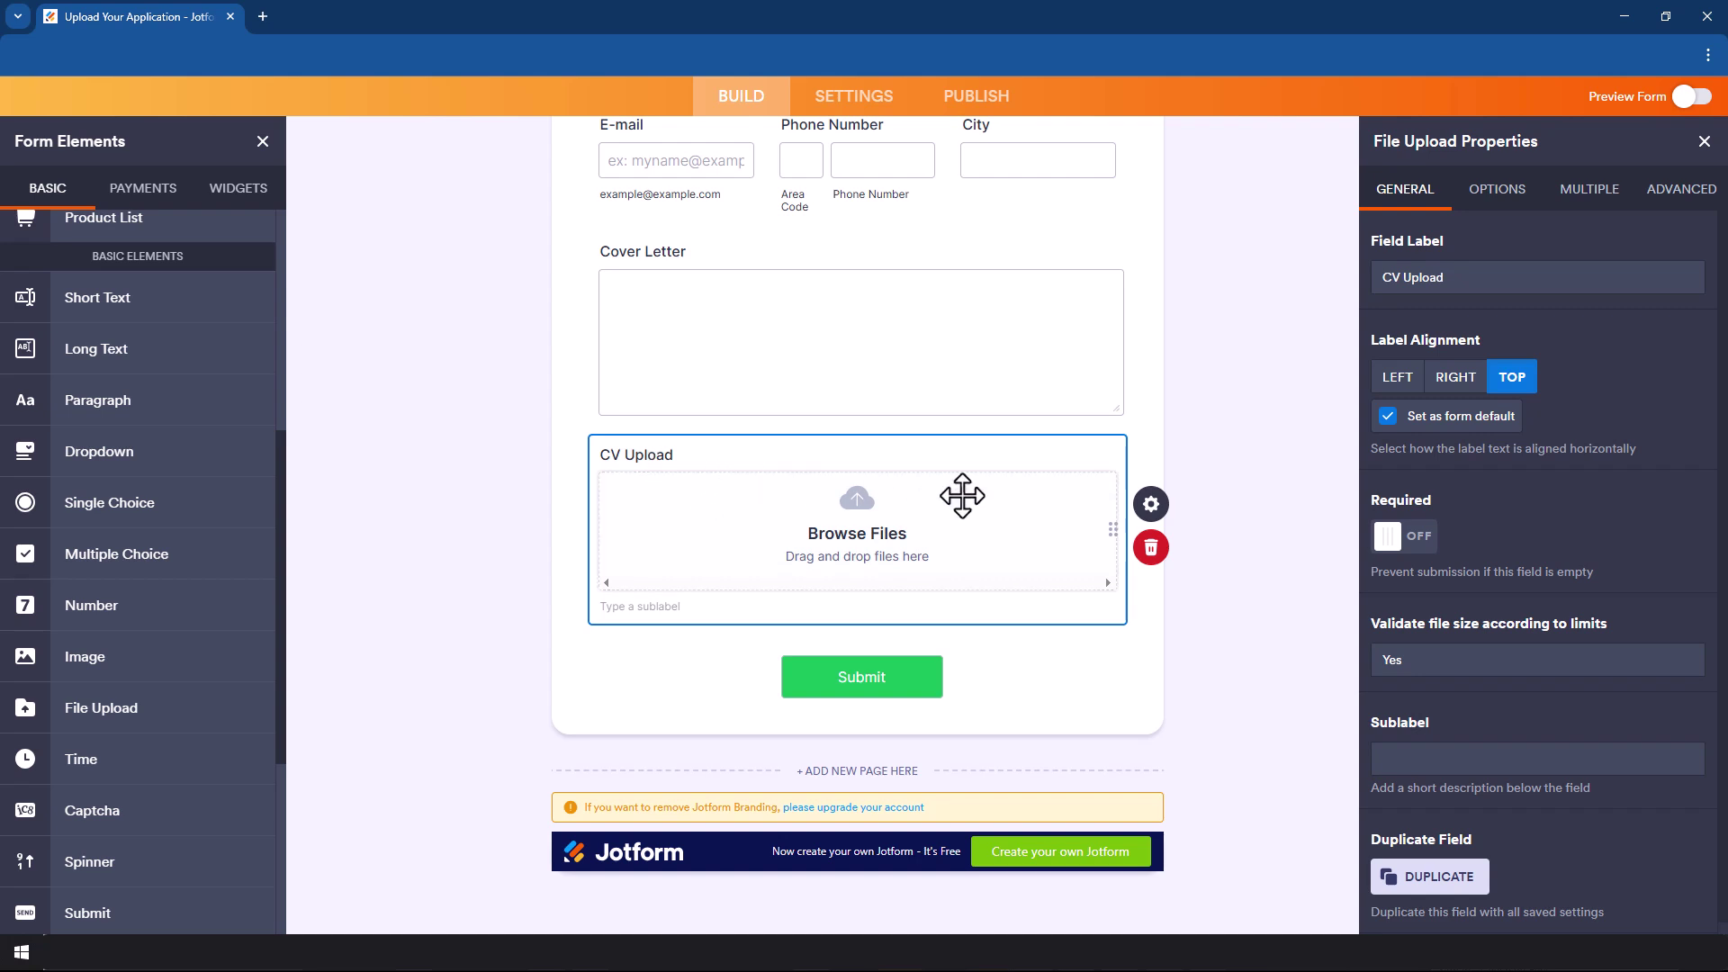
pyautogui.scroll(-1, 1439, 549)
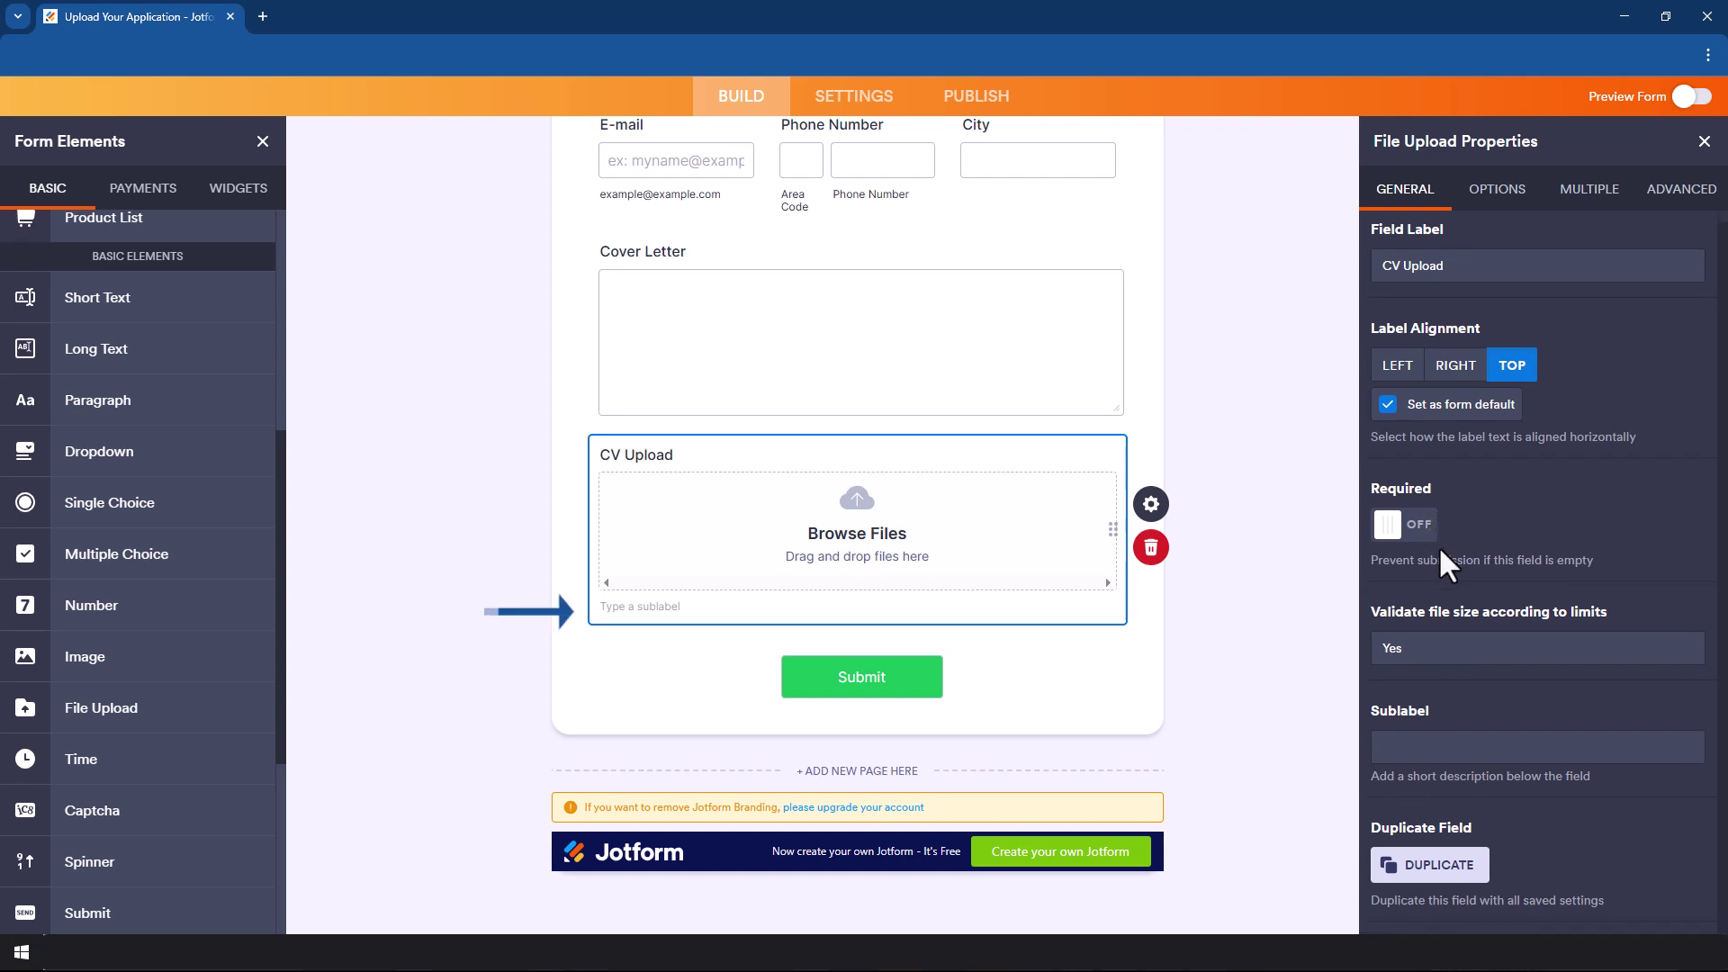
pyautogui.click(1444, 743)
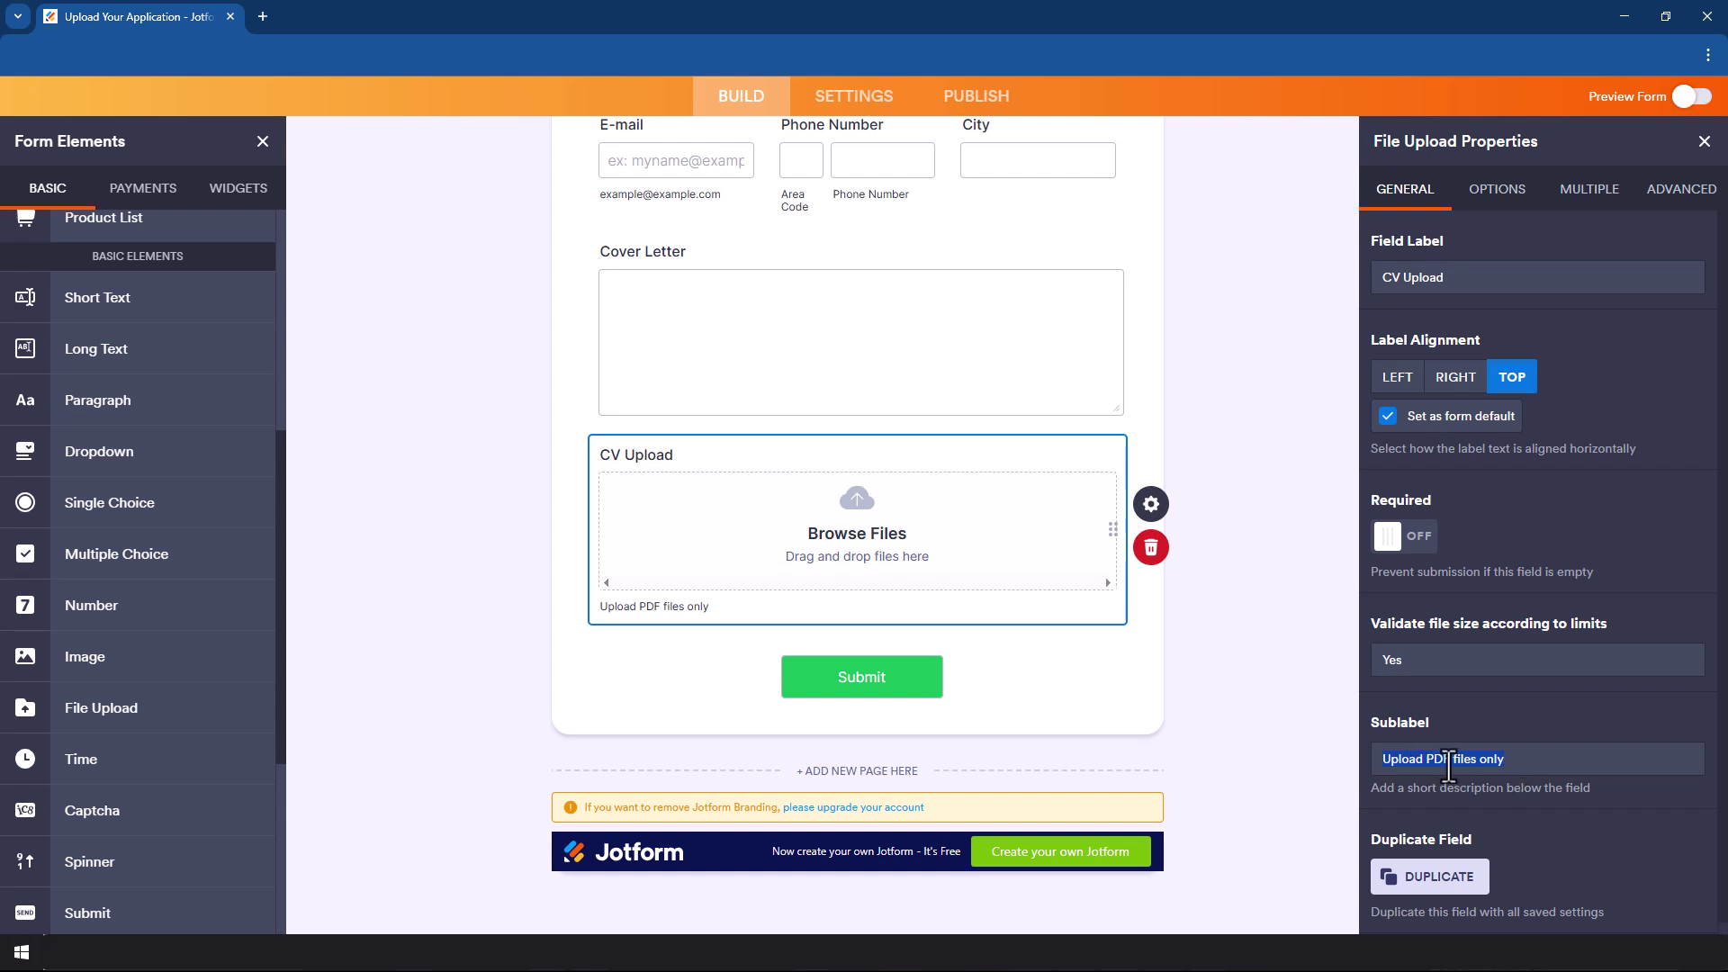
pyautogui.click(1449, 758)
# Step: Delete every allowed file type except pdf in the File Types box
pyautogui.click(1495, 200)
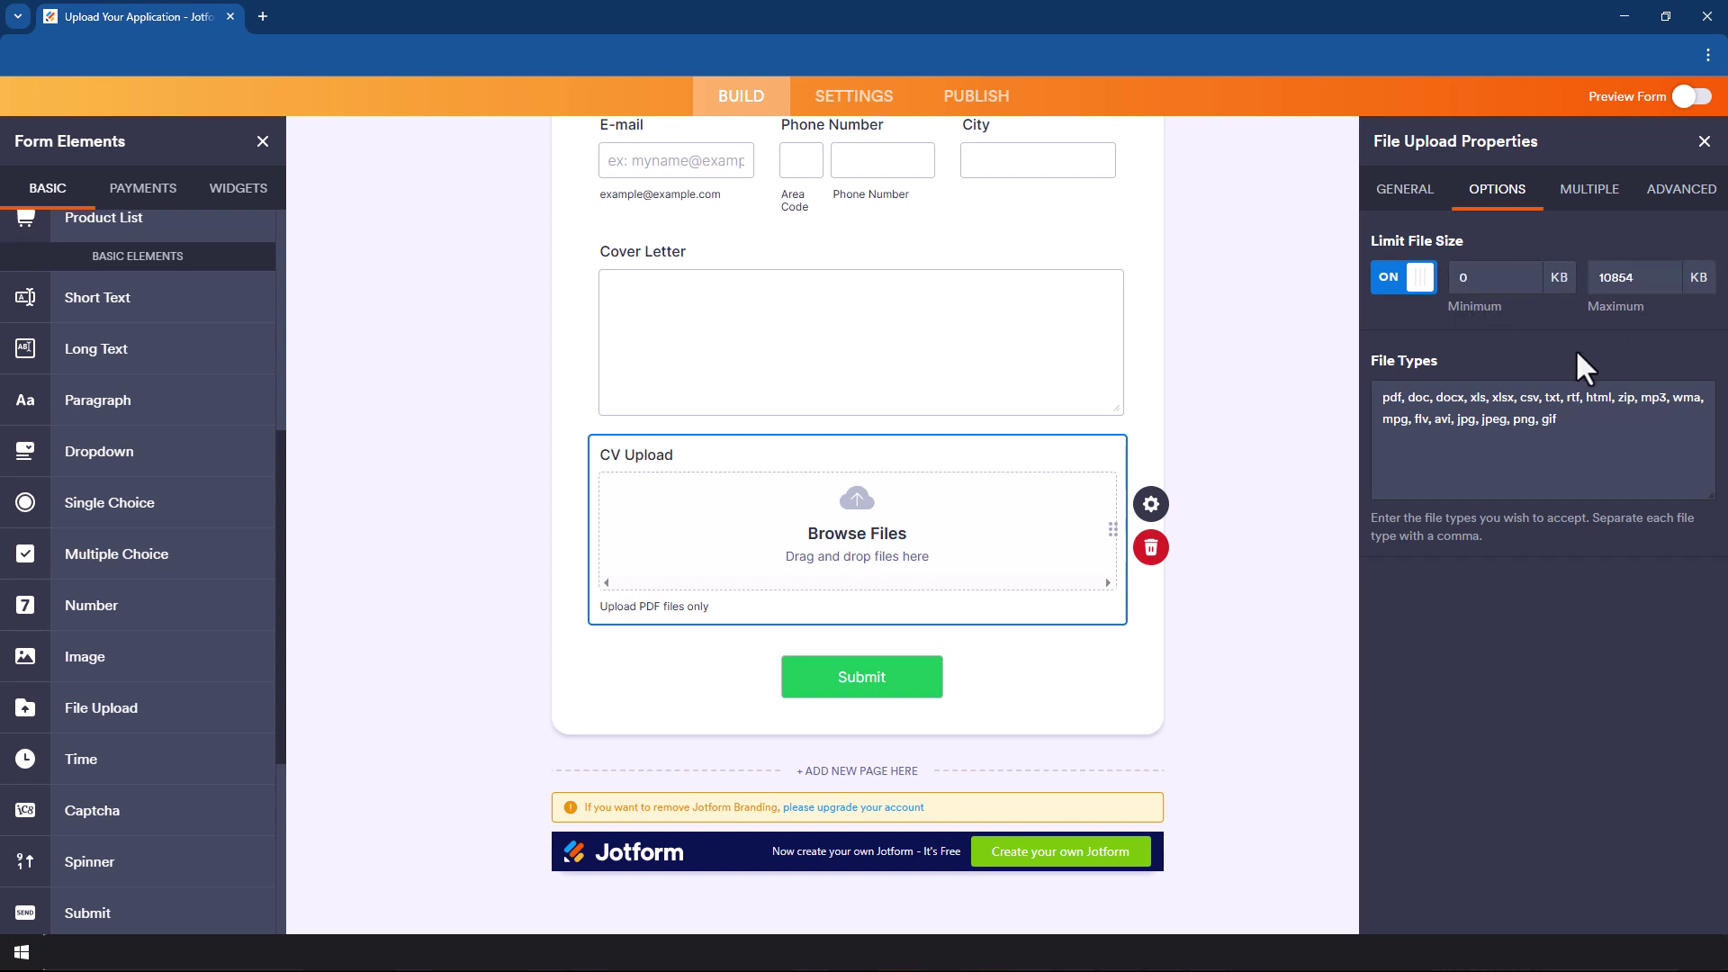
pyautogui.moveTo(1564, 419); pyautogui.dragTo(1401, 397)
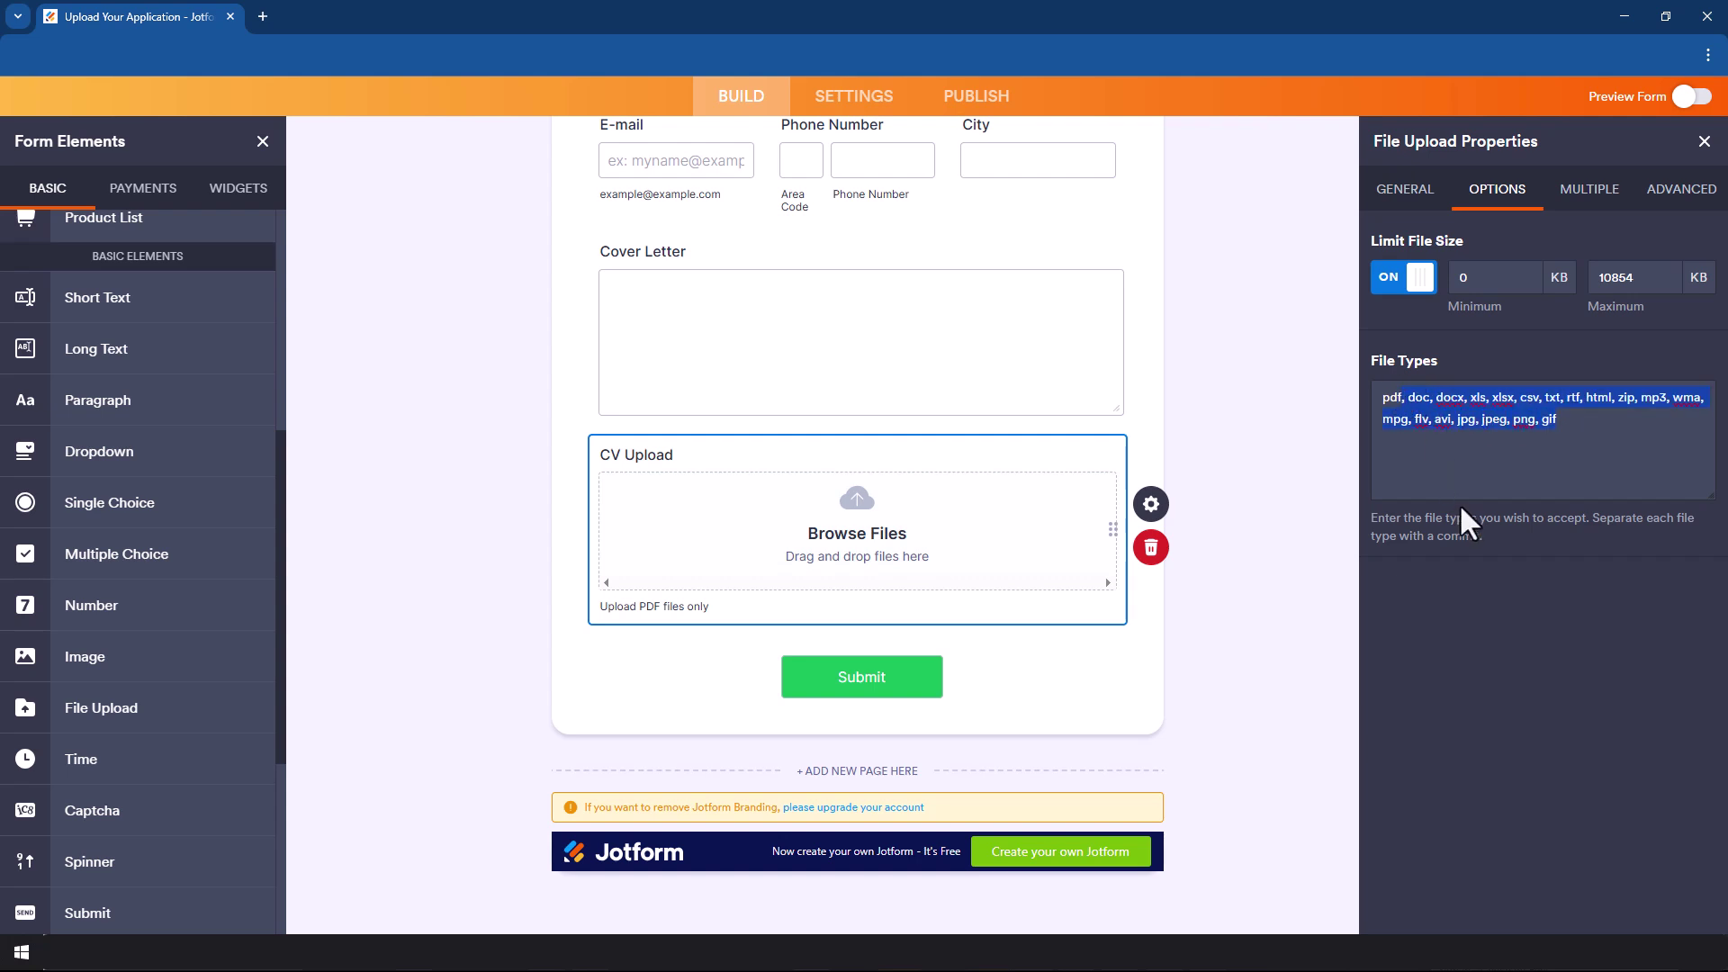
pyautogui.press('BackSpace')
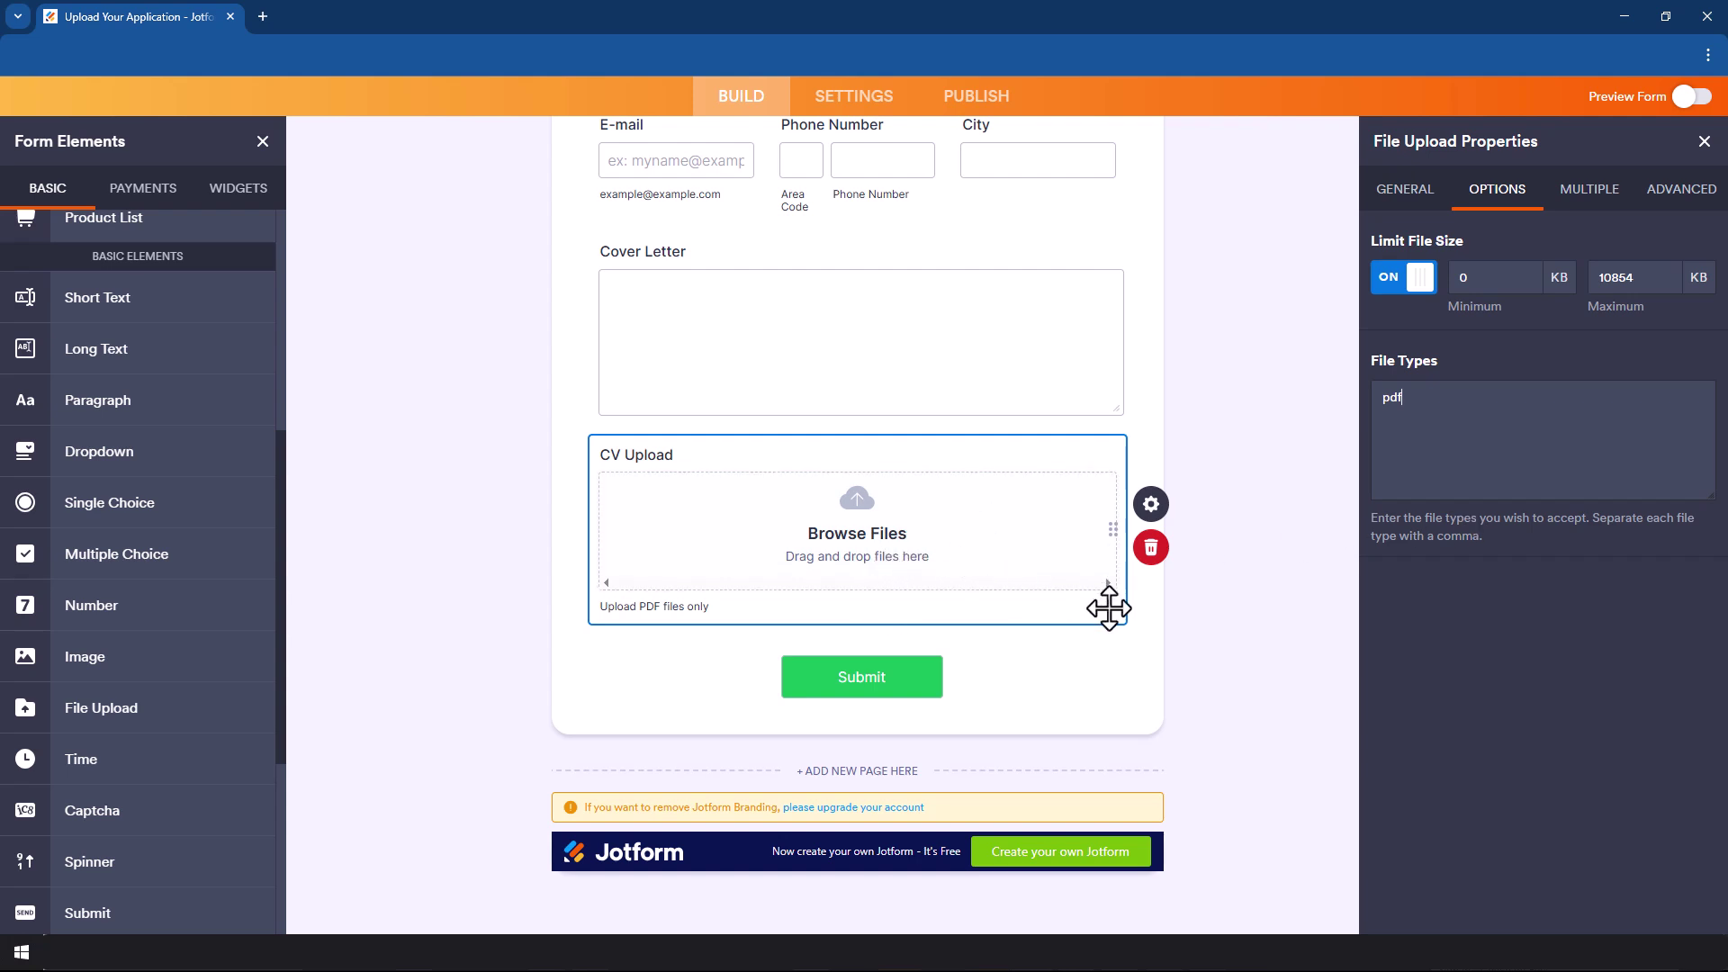
# Step: Try a 3-file upload limit, then switch Limit Number of Files back off
pyautogui.click(1591, 200)
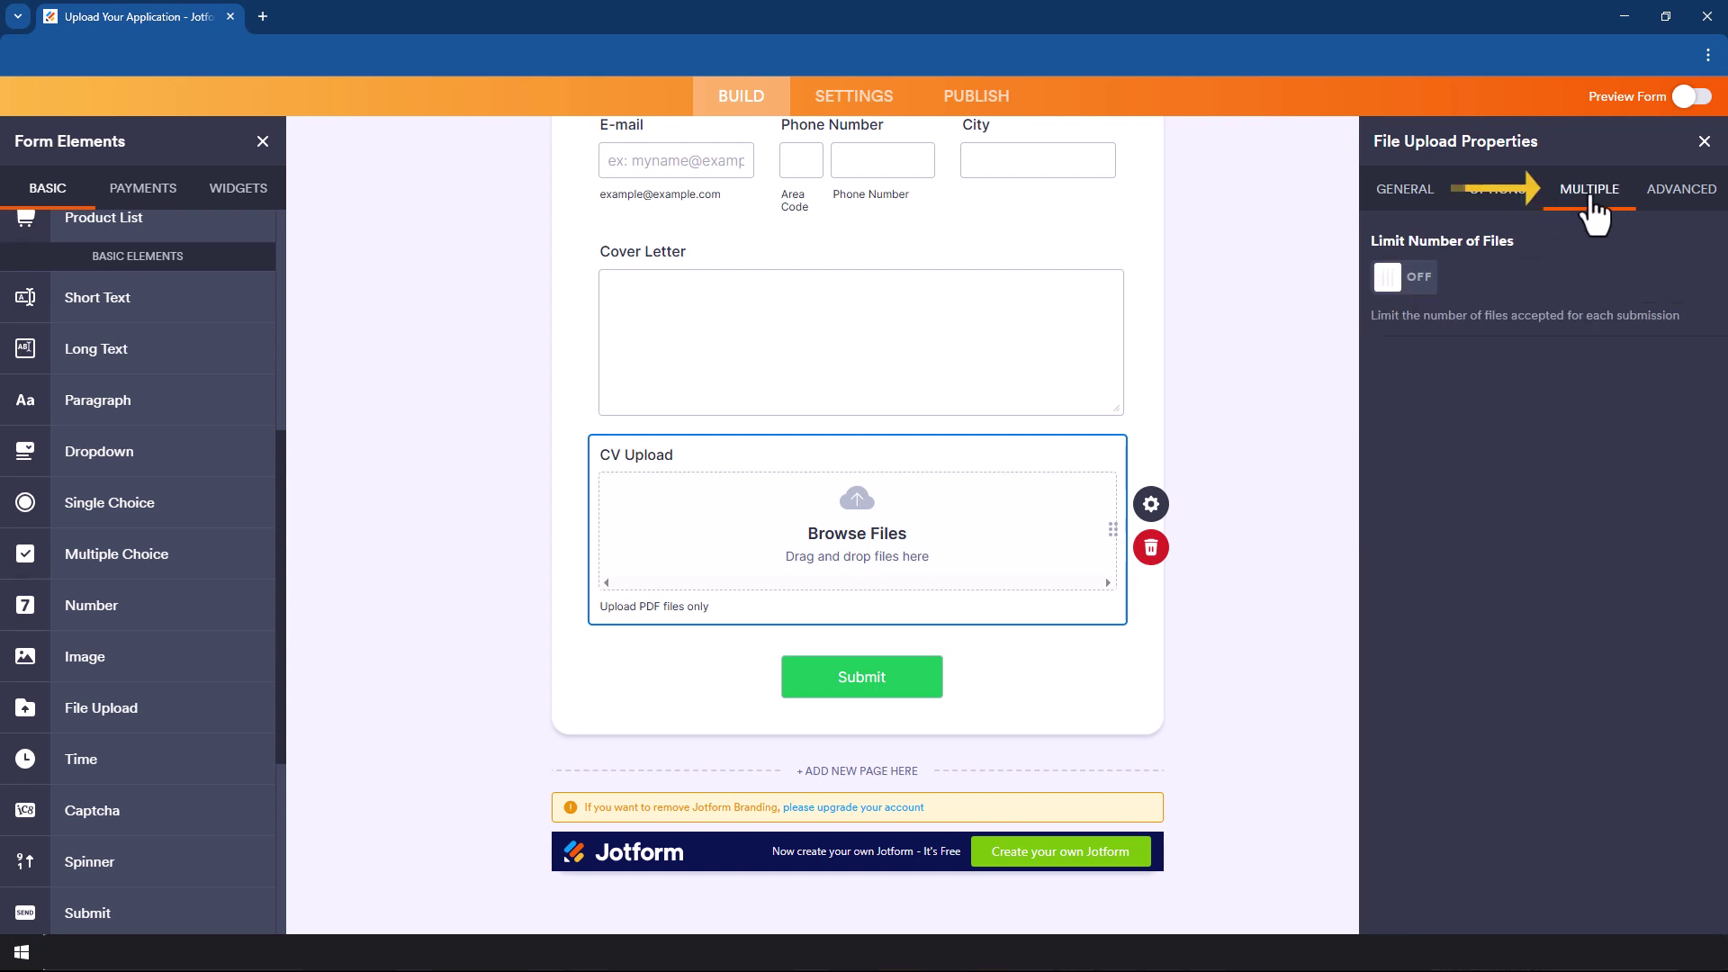
pyautogui.click(1422, 279)
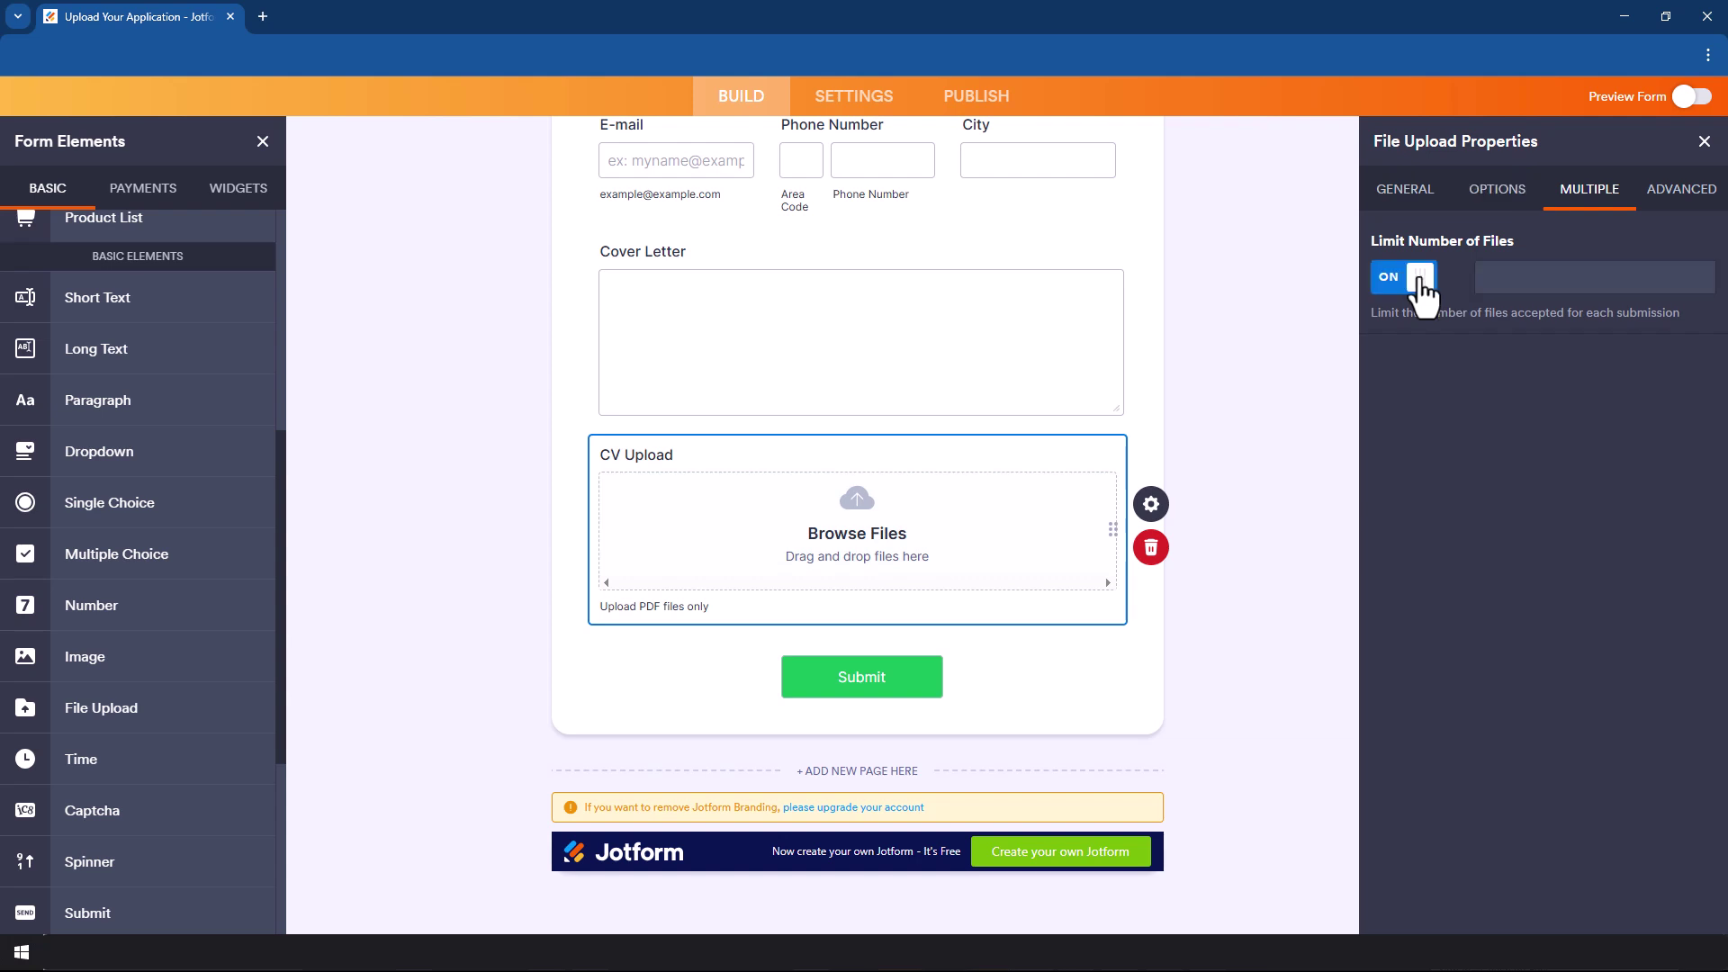
pyautogui.click(1554, 277)
pyautogui.write('3')
pyautogui.click(1400, 283)
# Step: Change the upload button text from 'Browse Files' to 'Browse CV for Upload'
pyautogui.click(1684, 204)
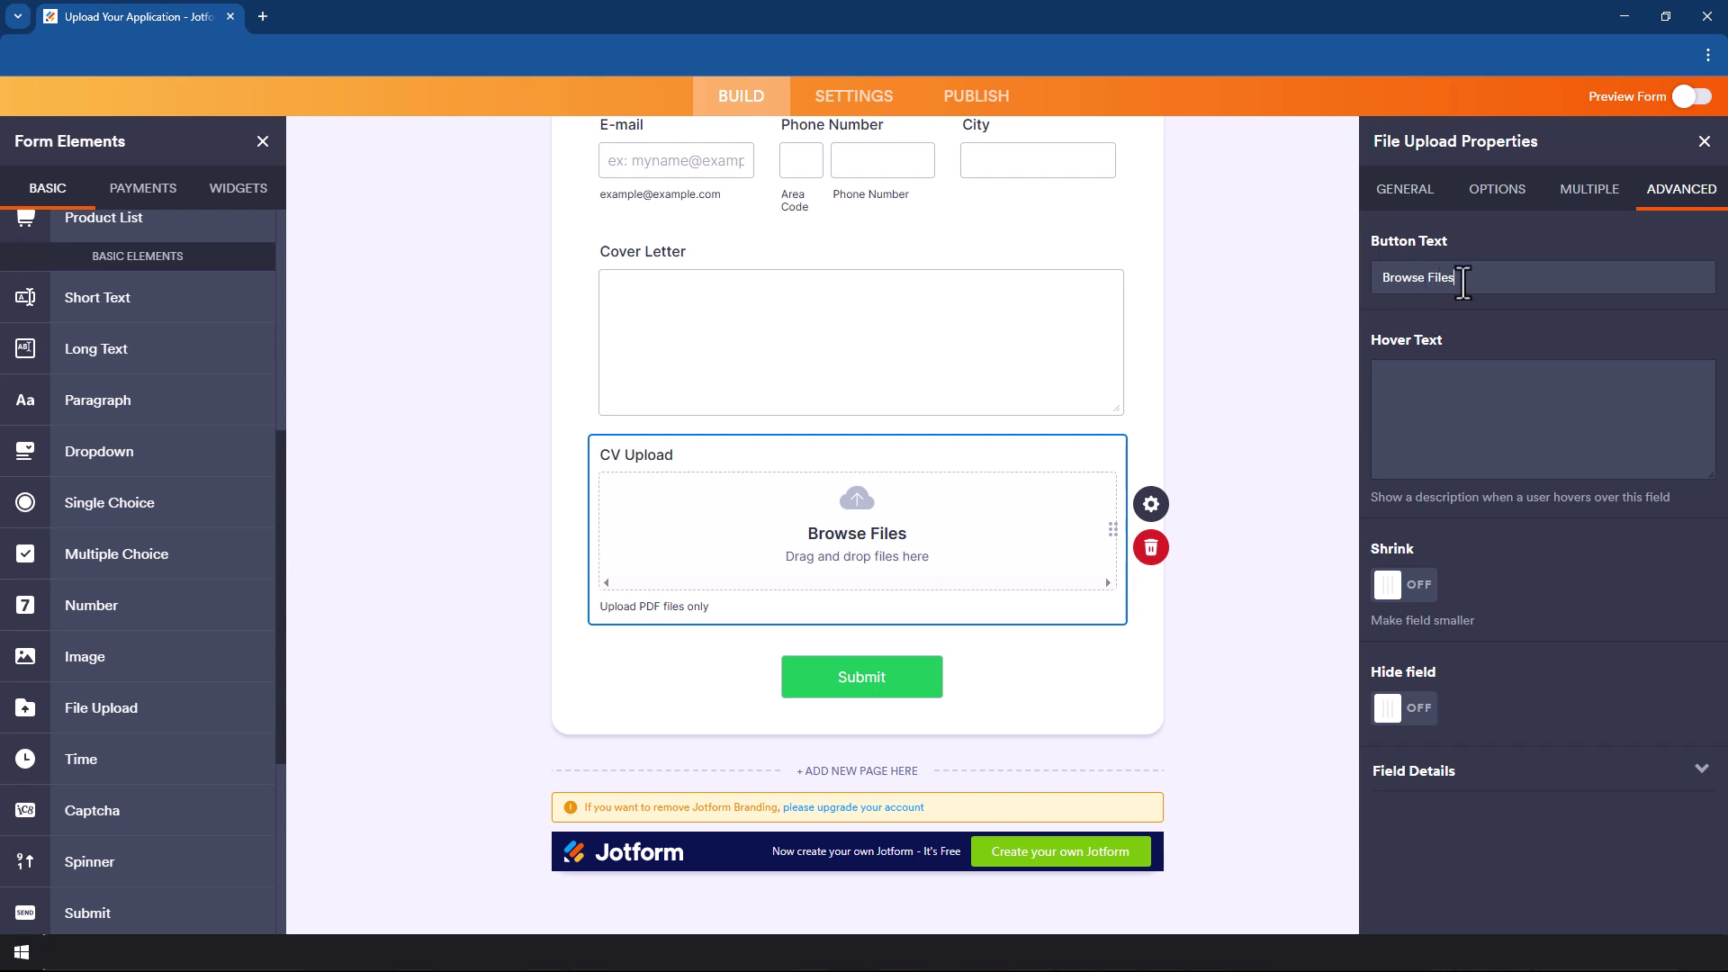
pyautogui.moveTo(1461, 281); pyautogui.dragTo(1429, 282)
pyautogui.click(1429, 282)
pyautogui.write('CV for Upload')
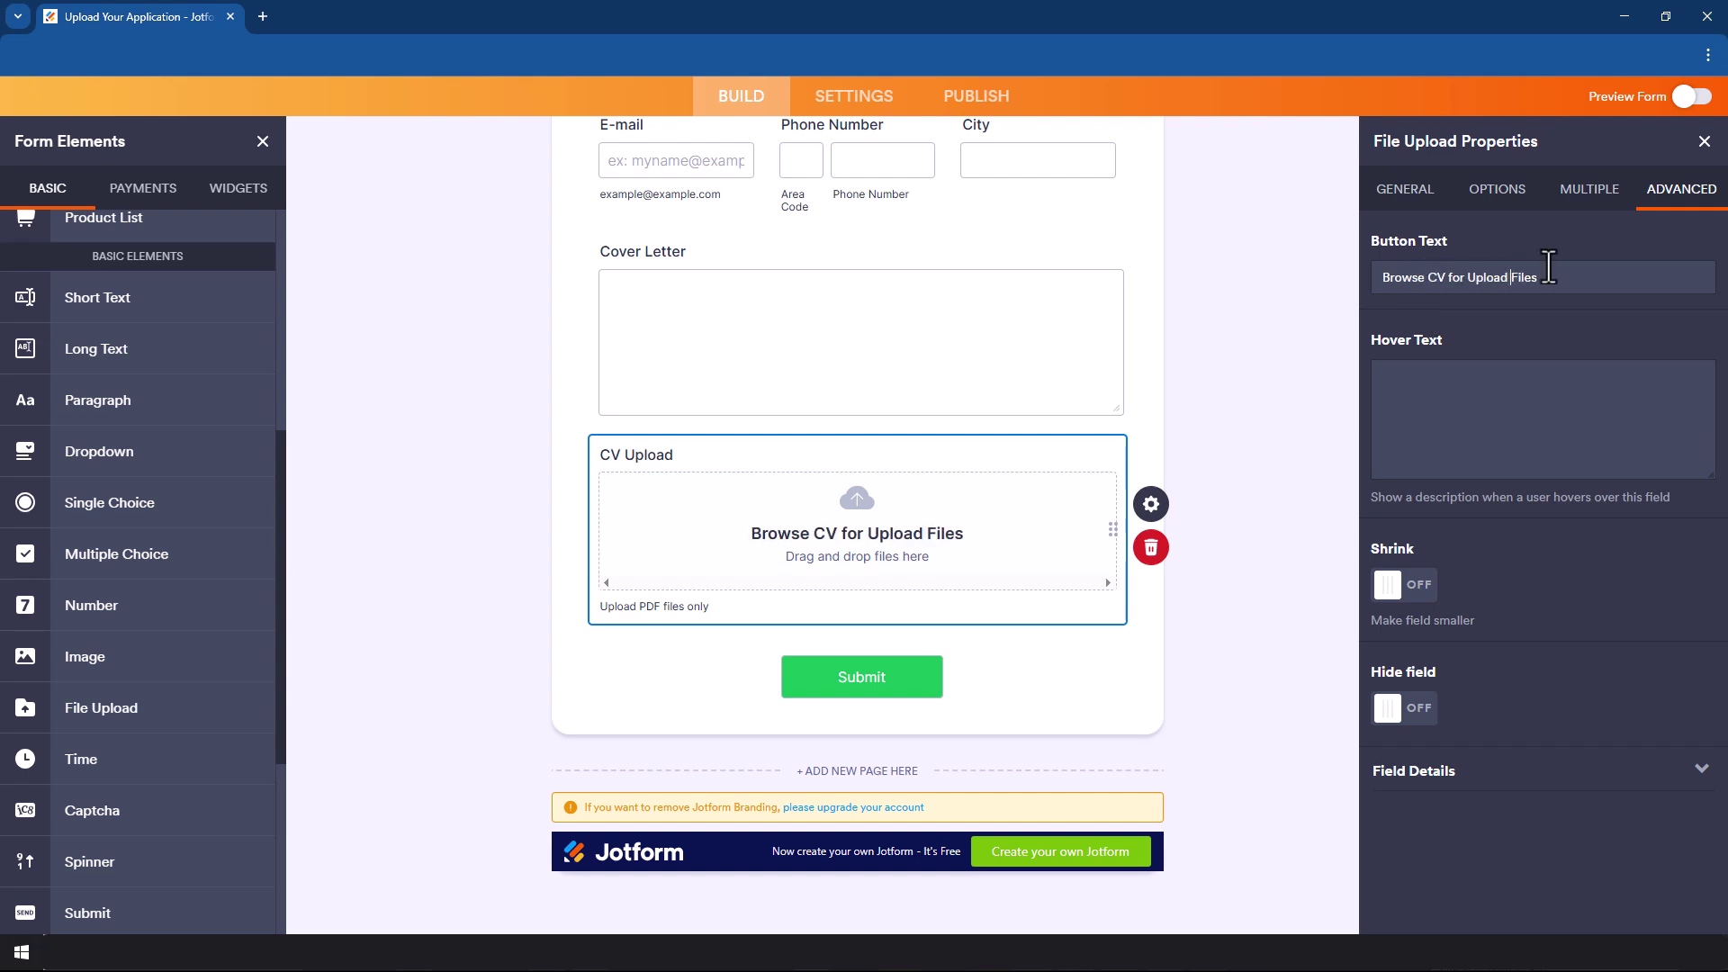
pyautogui.press('BackSpace')
pyautogui.press('BackSpace')
pyautogui.press('BackSpace')
pyautogui.press('BackSpace')
pyautogui.press('BackSpace')
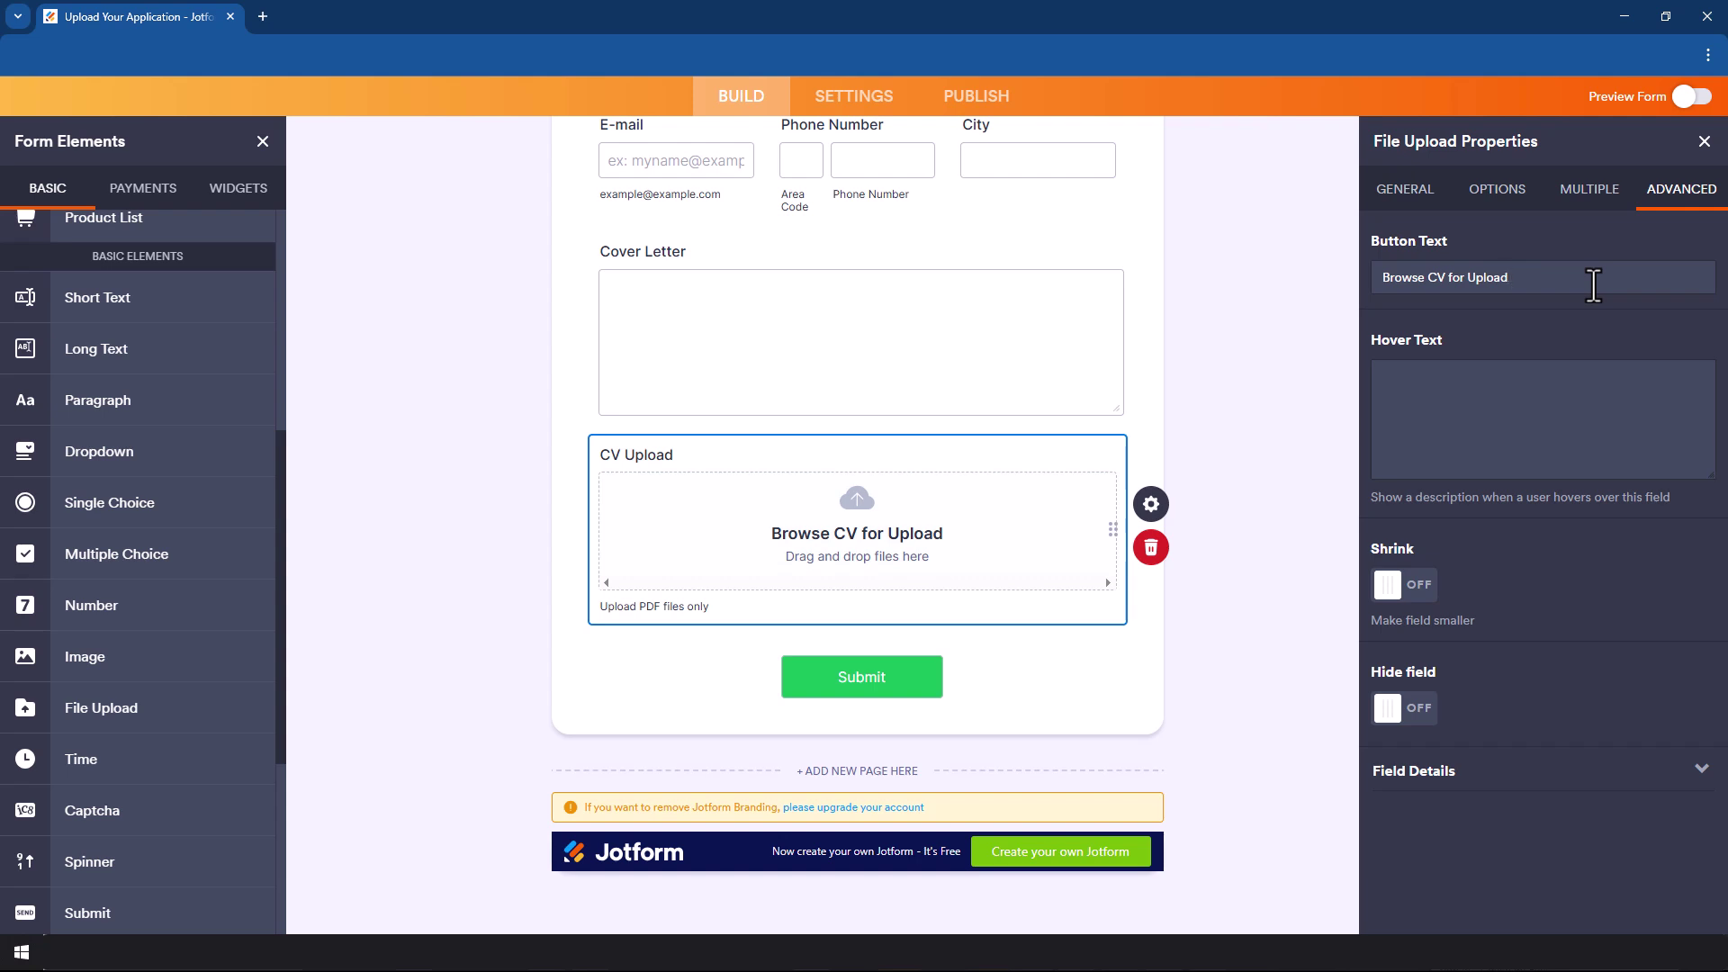
pyautogui.click(1481, 396)
# Step: Go to Settings > Integrations and select the Google Drive integration
pyautogui.click(842, 117)
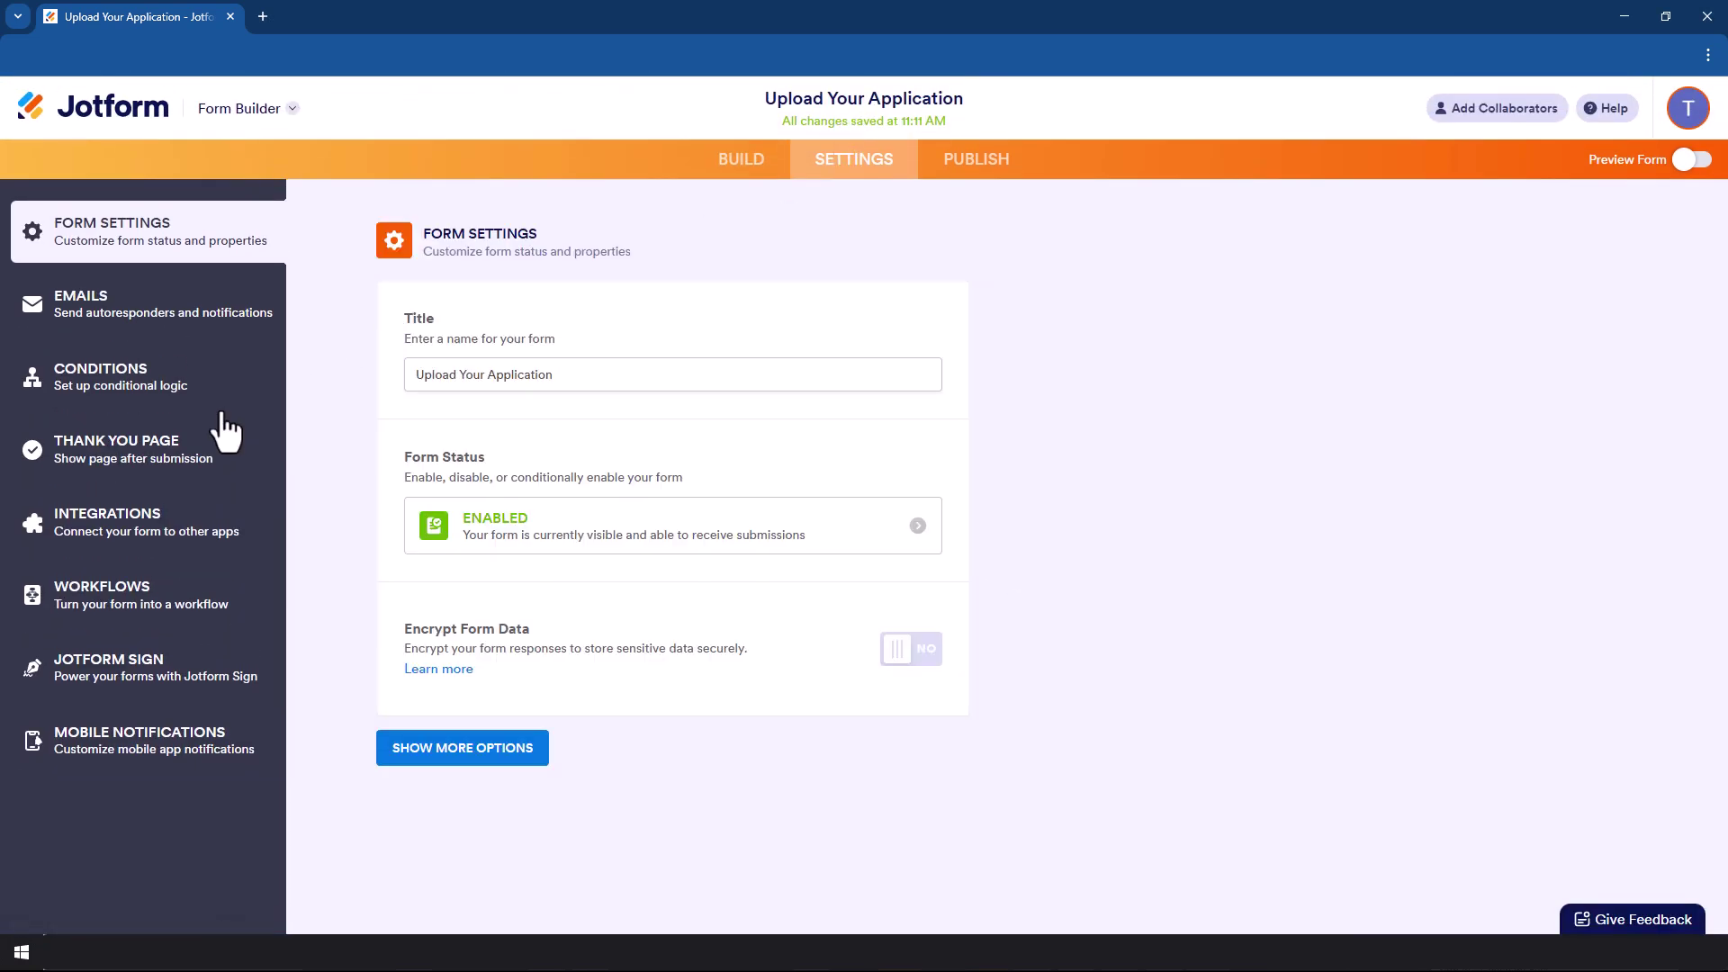
pyautogui.click(164, 540)
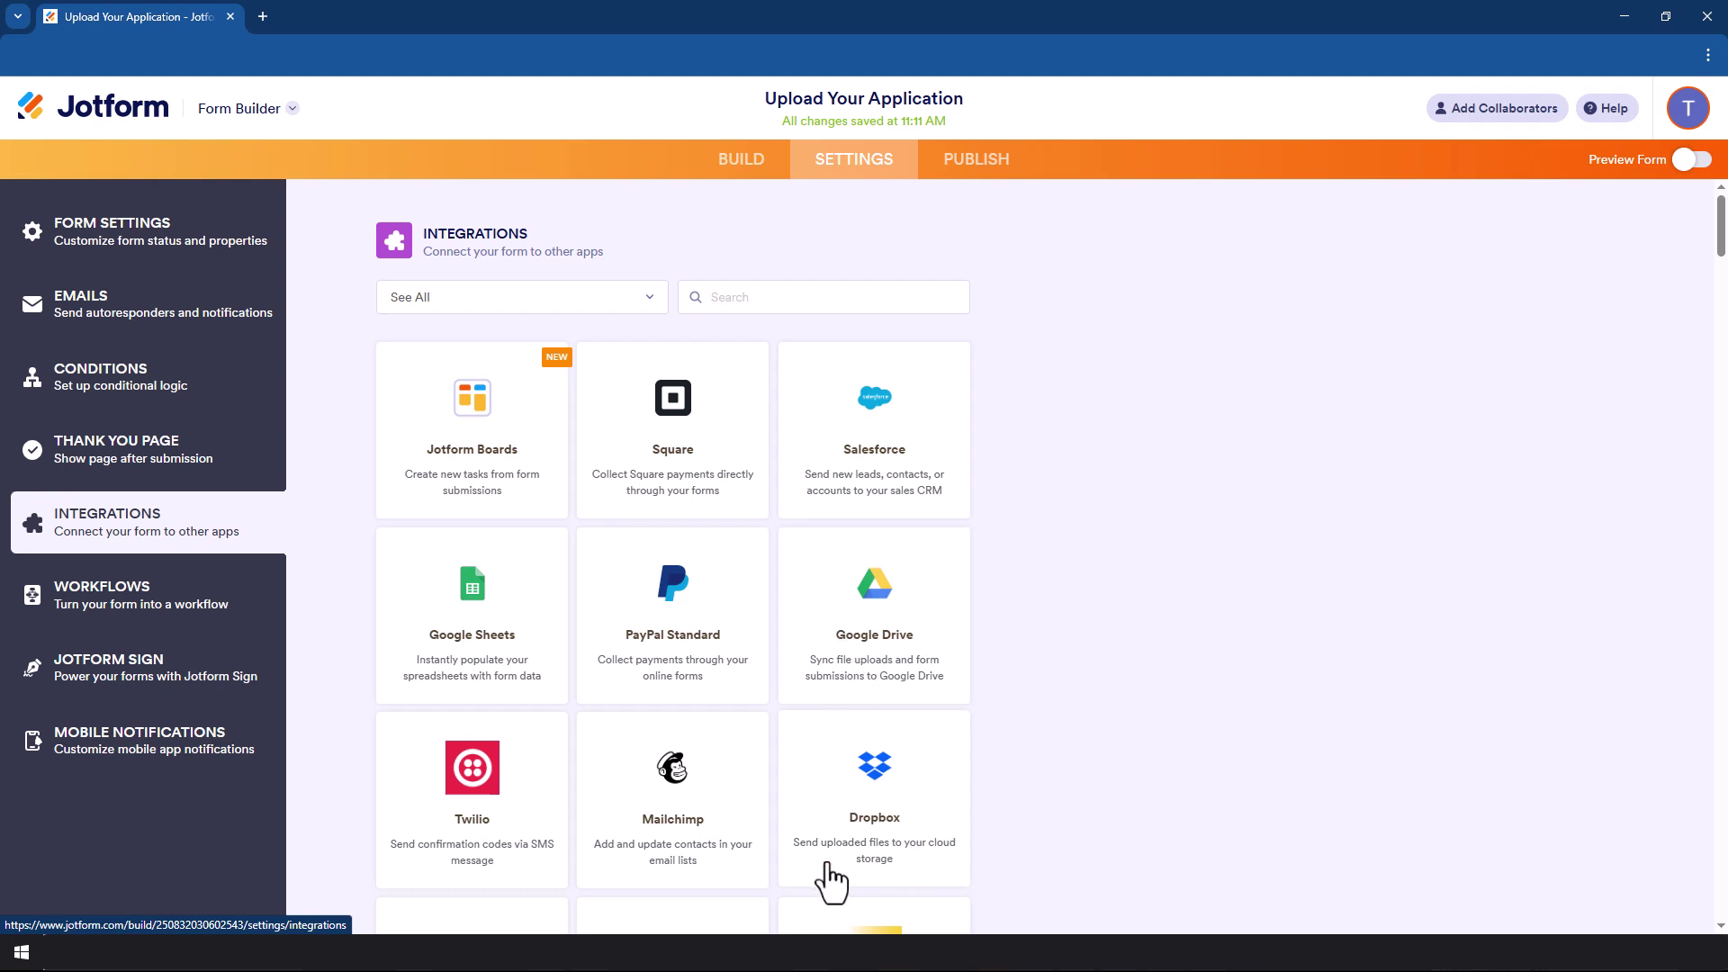
pyautogui.click(865, 664)
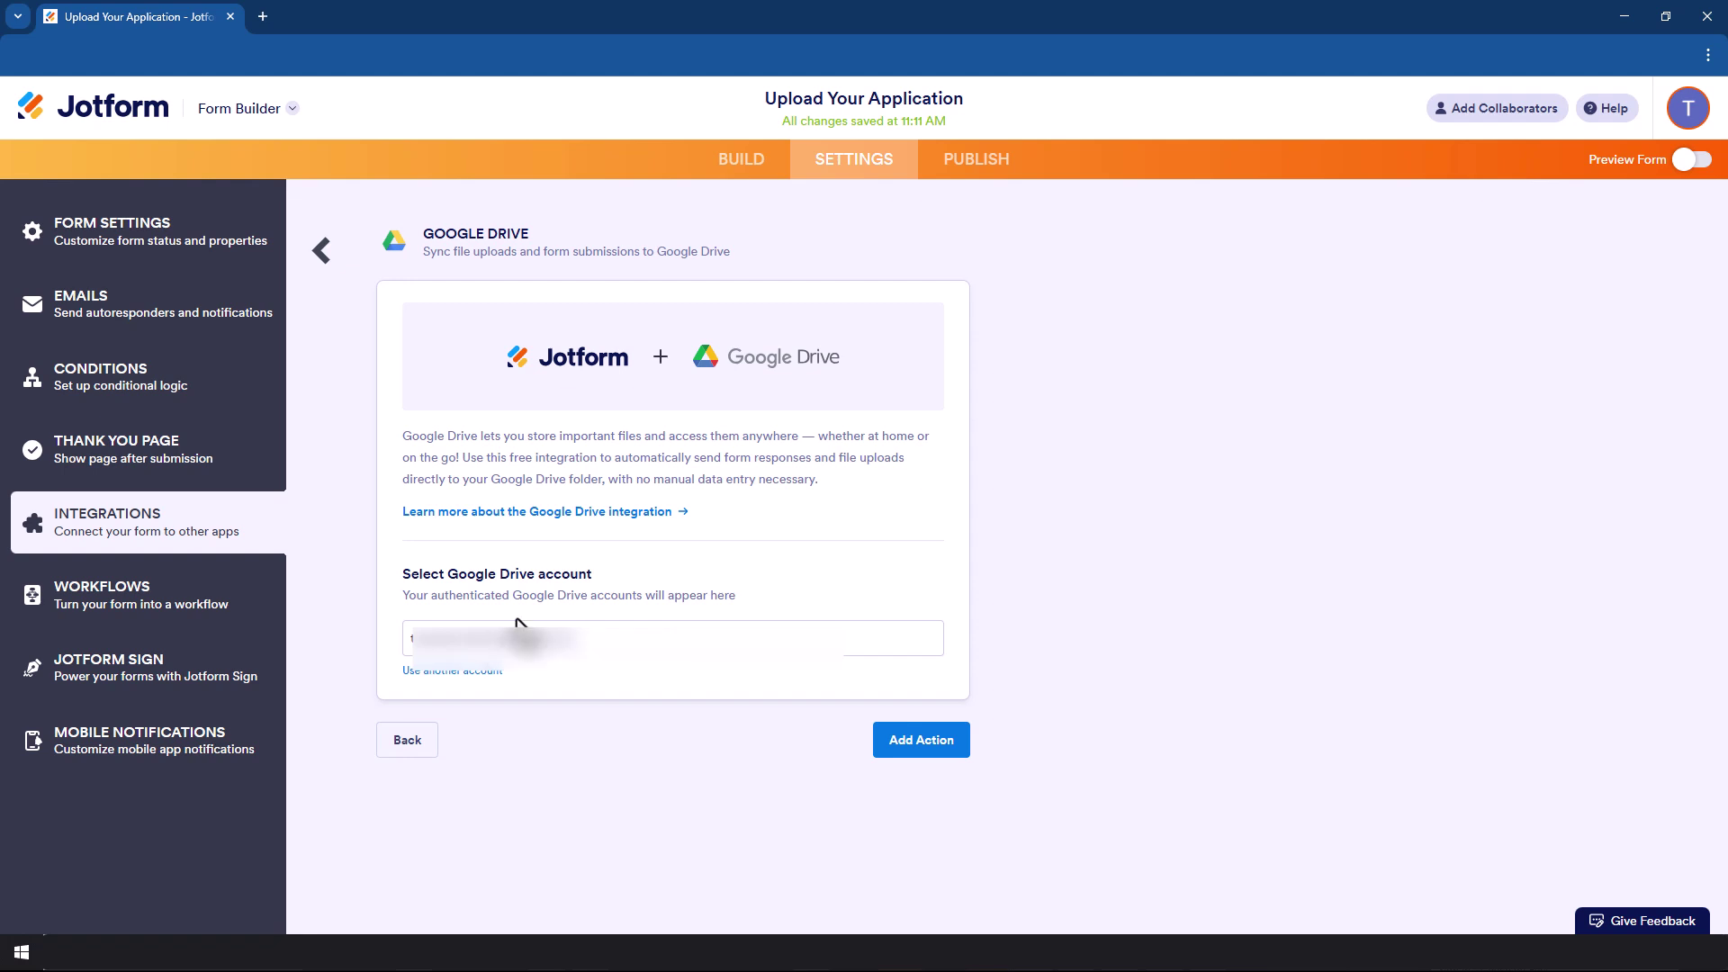
# Step: Add a Google Drive action and rename its target folder to 'Applications'
pyautogui.click(940, 736)
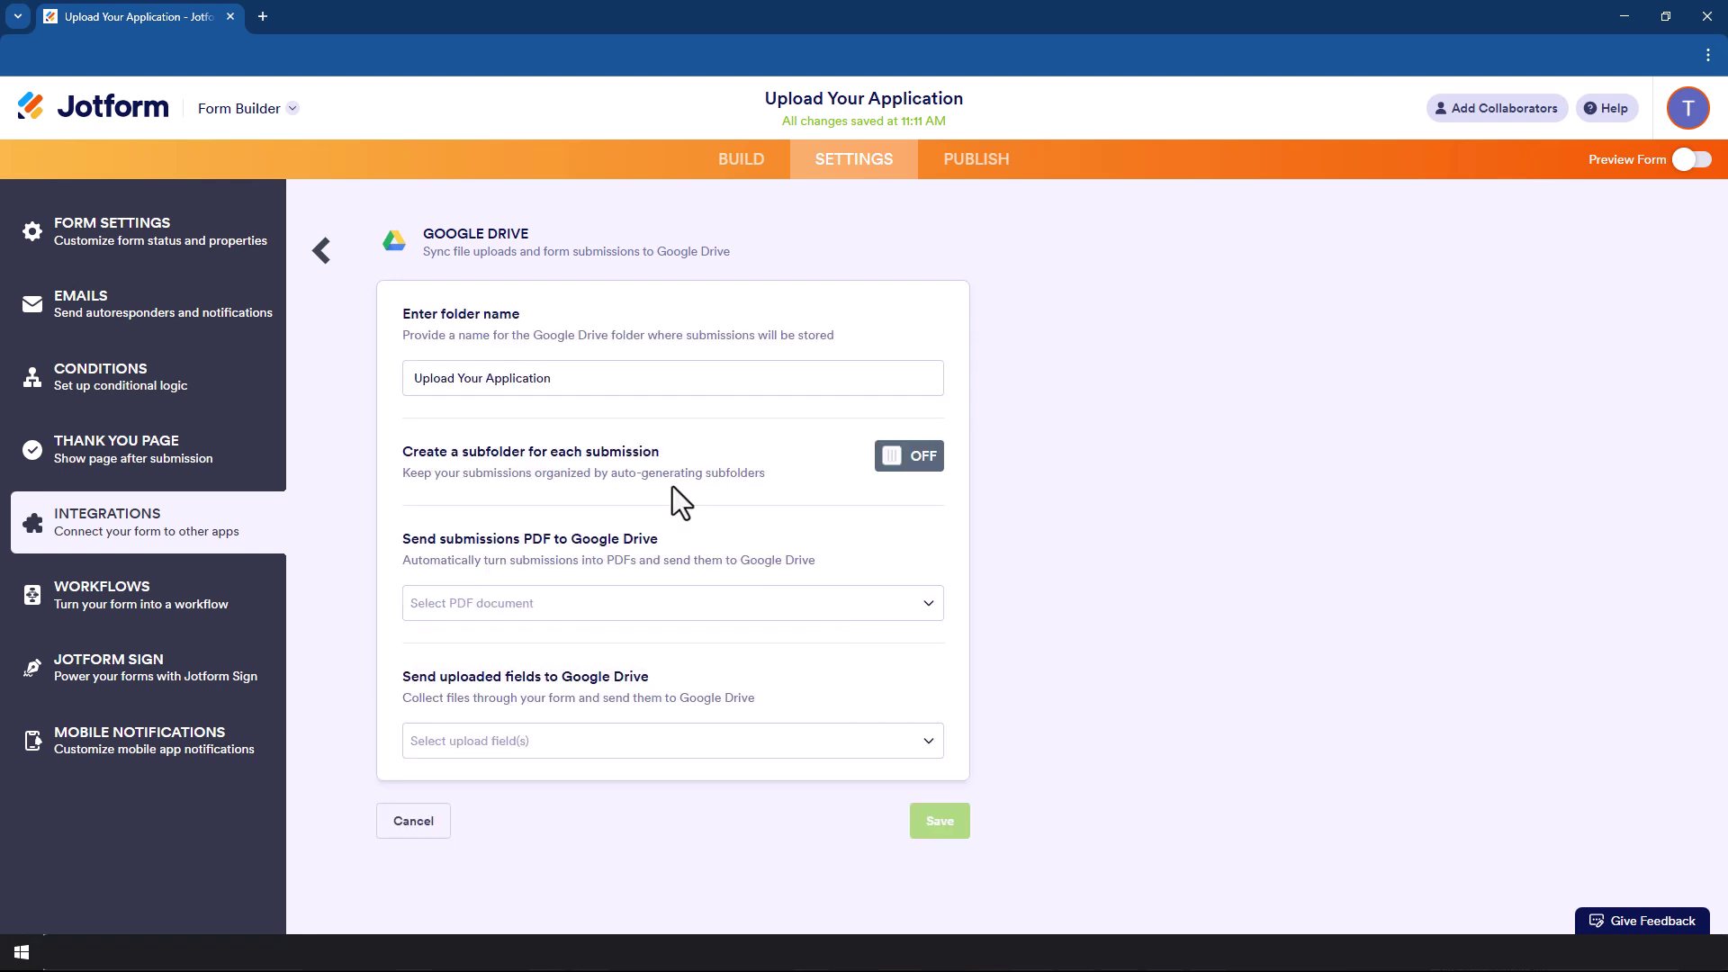
pyautogui.click(519, 378)
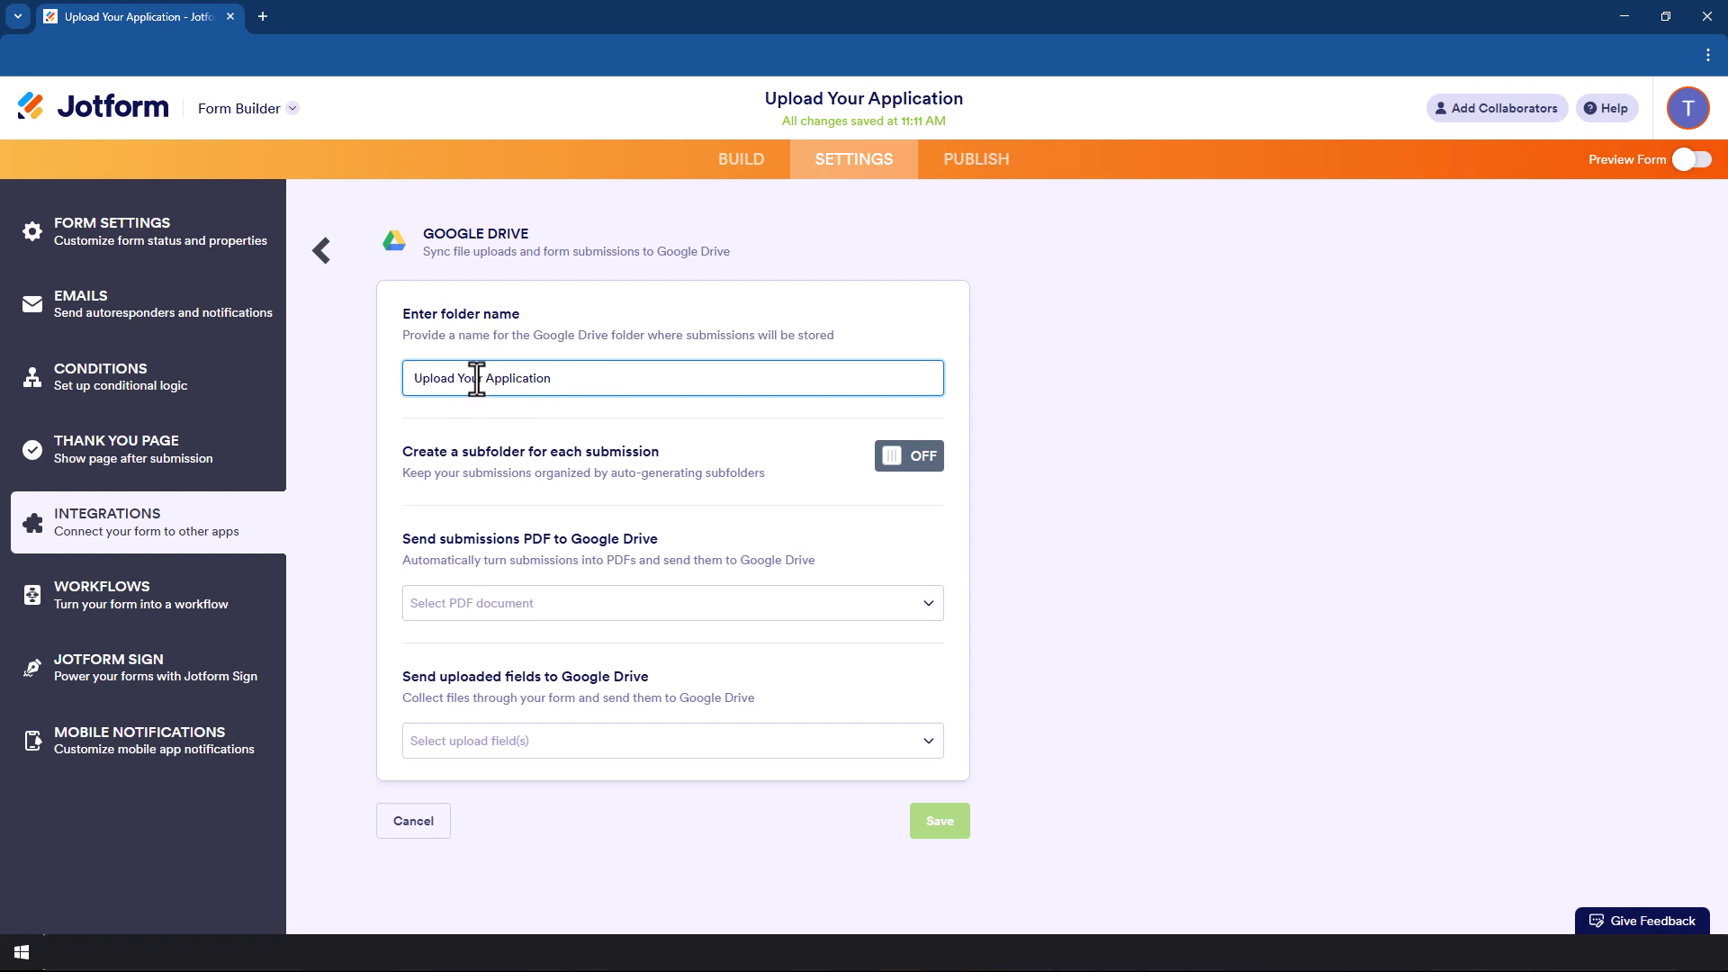
pyautogui.moveTo(485, 378); pyautogui.dragTo(340, 386)
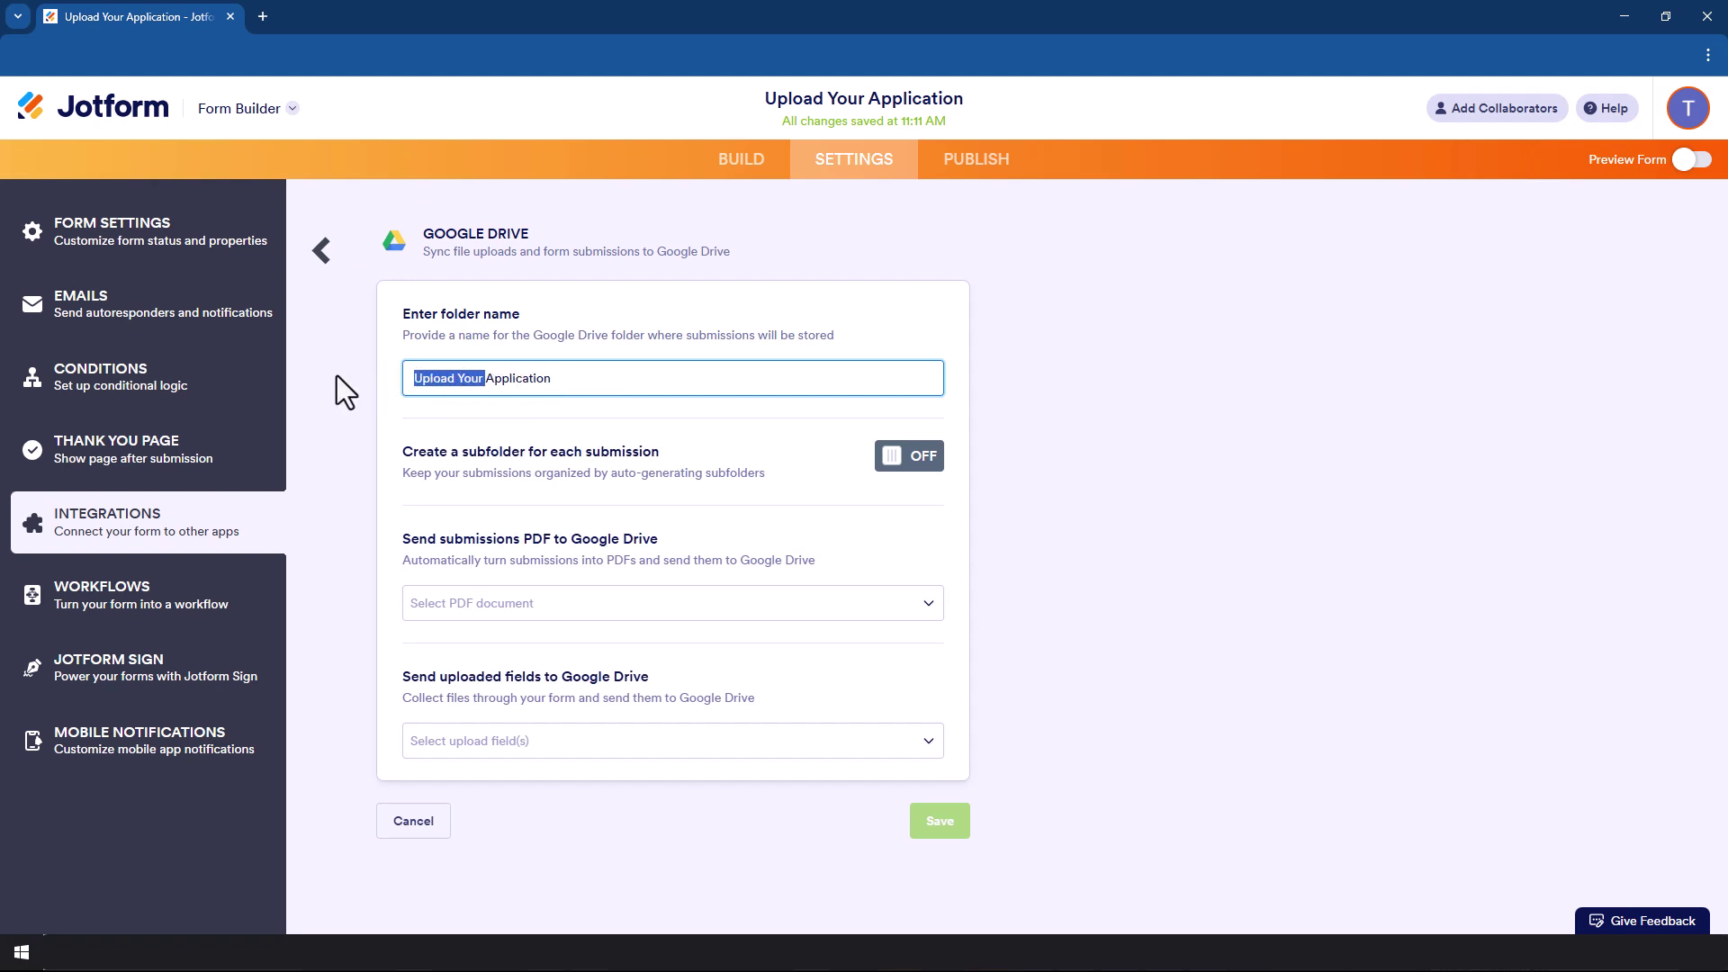
pyautogui.press('BackSpace')
pyautogui.click(571, 379)
pyautogui.write('s')
# Step: Create a subfolder per submission named from Submission ID plus the Name field
pyautogui.click(920, 461)
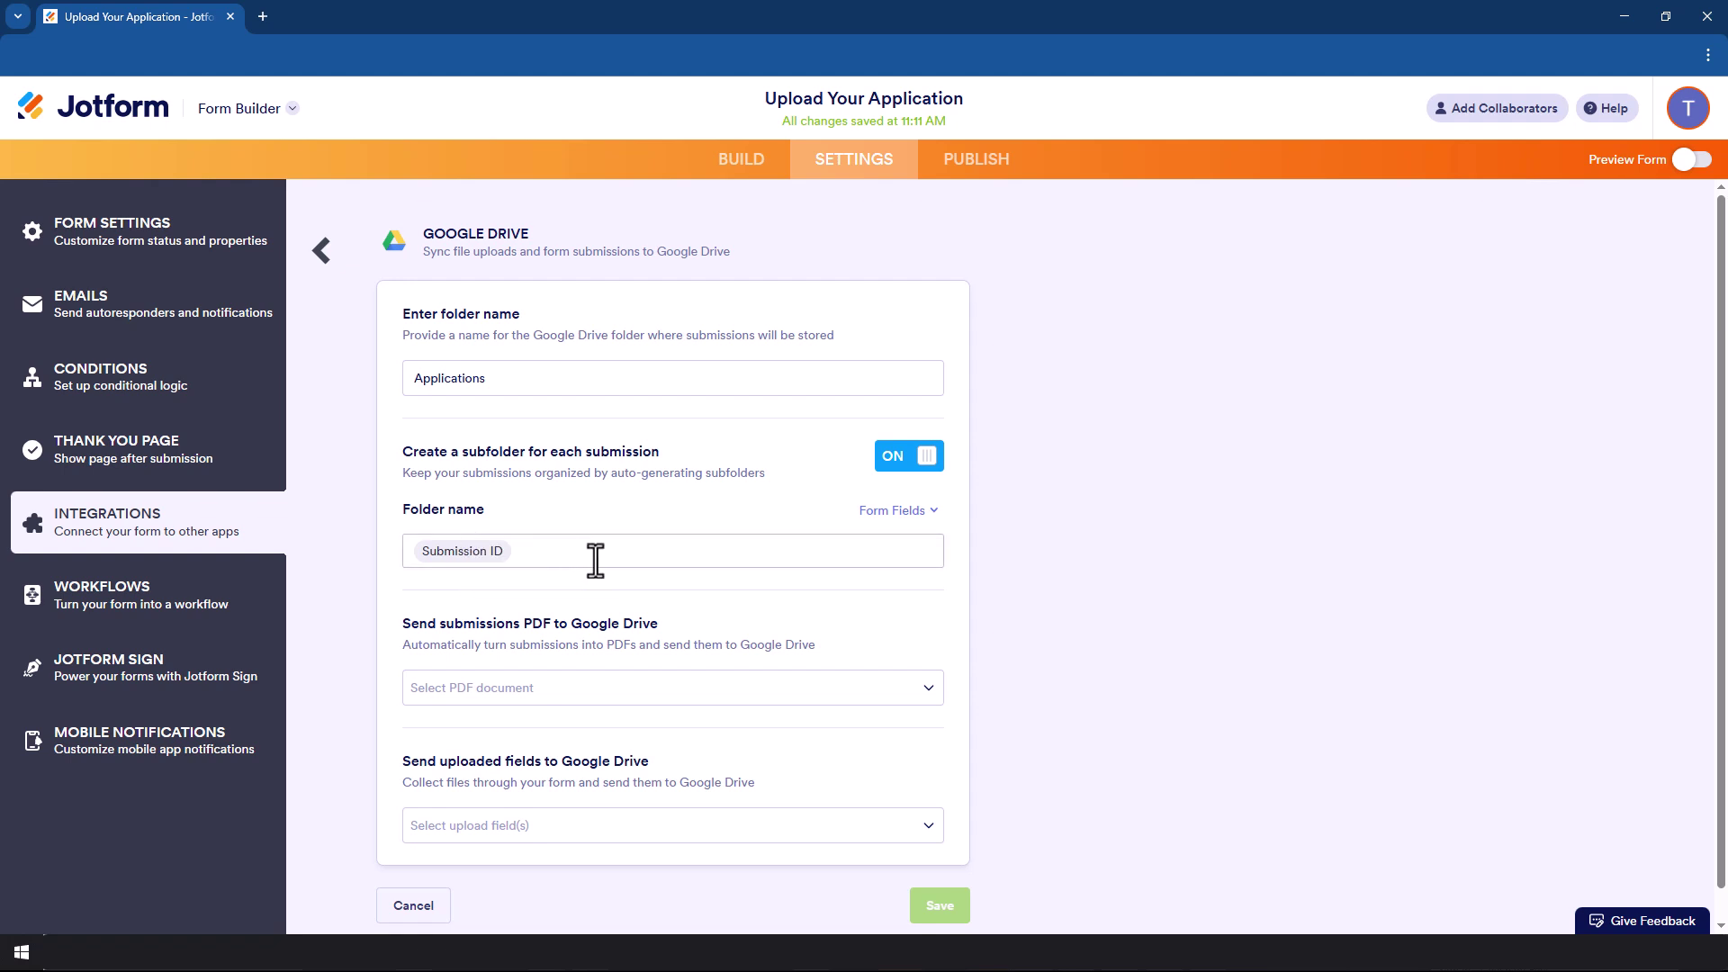
pyautogui.click(541, 549)
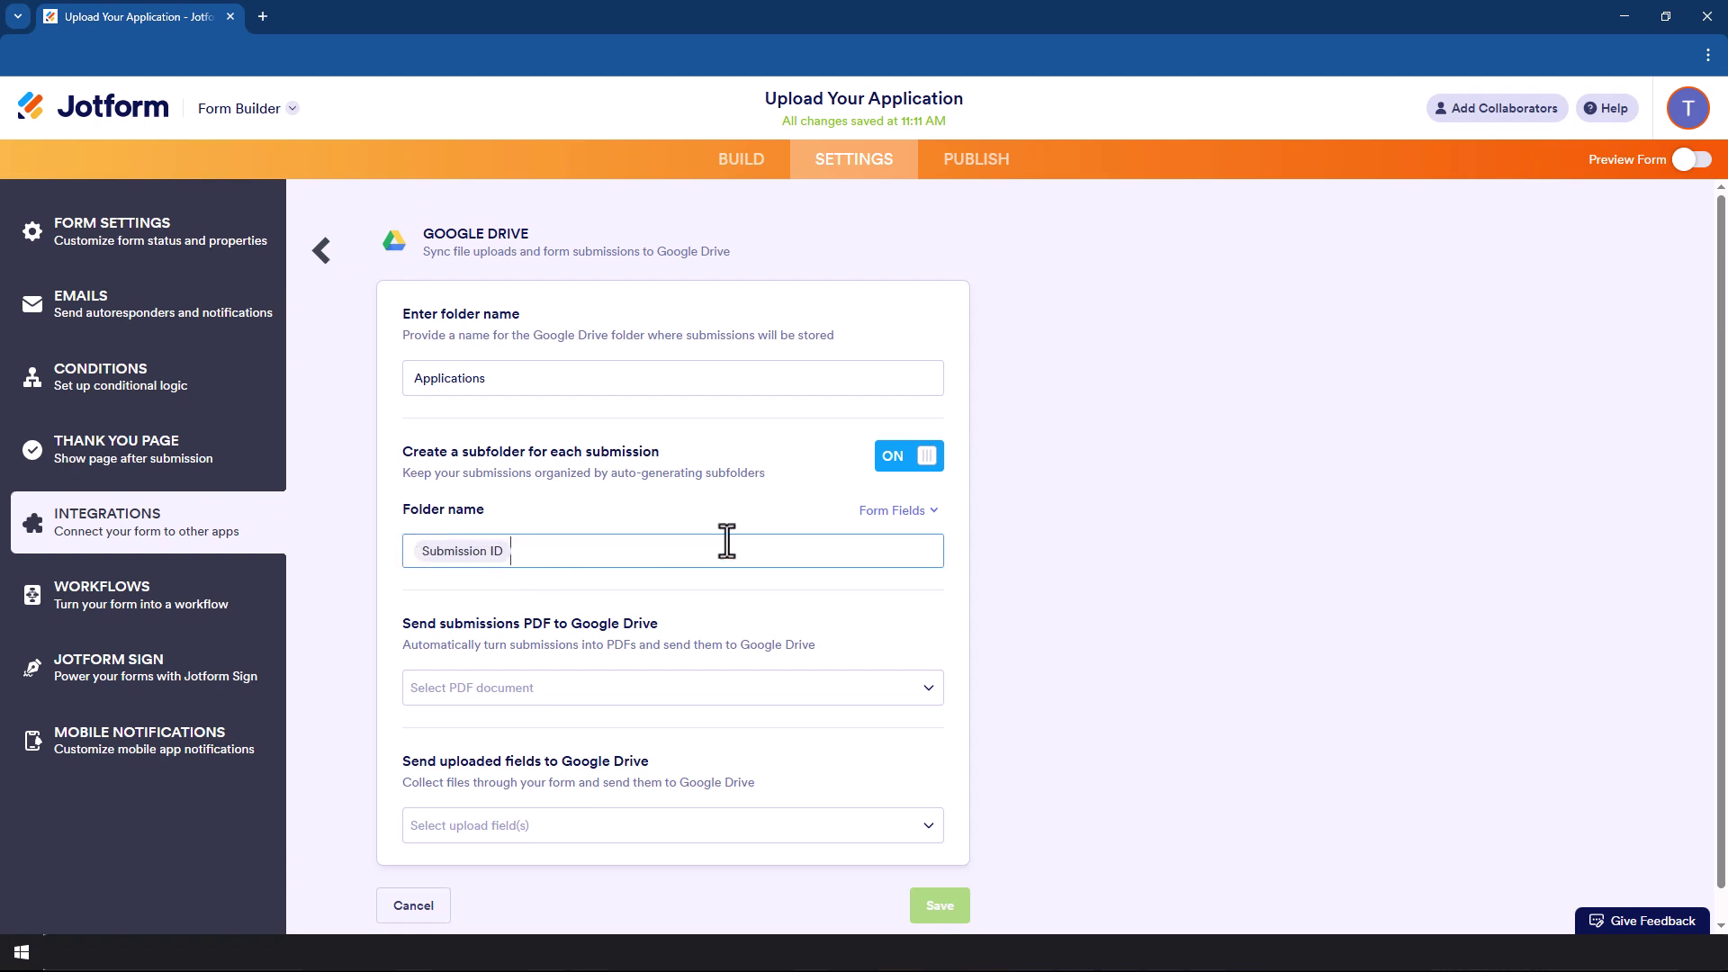
pyautogui.click(910, 514)
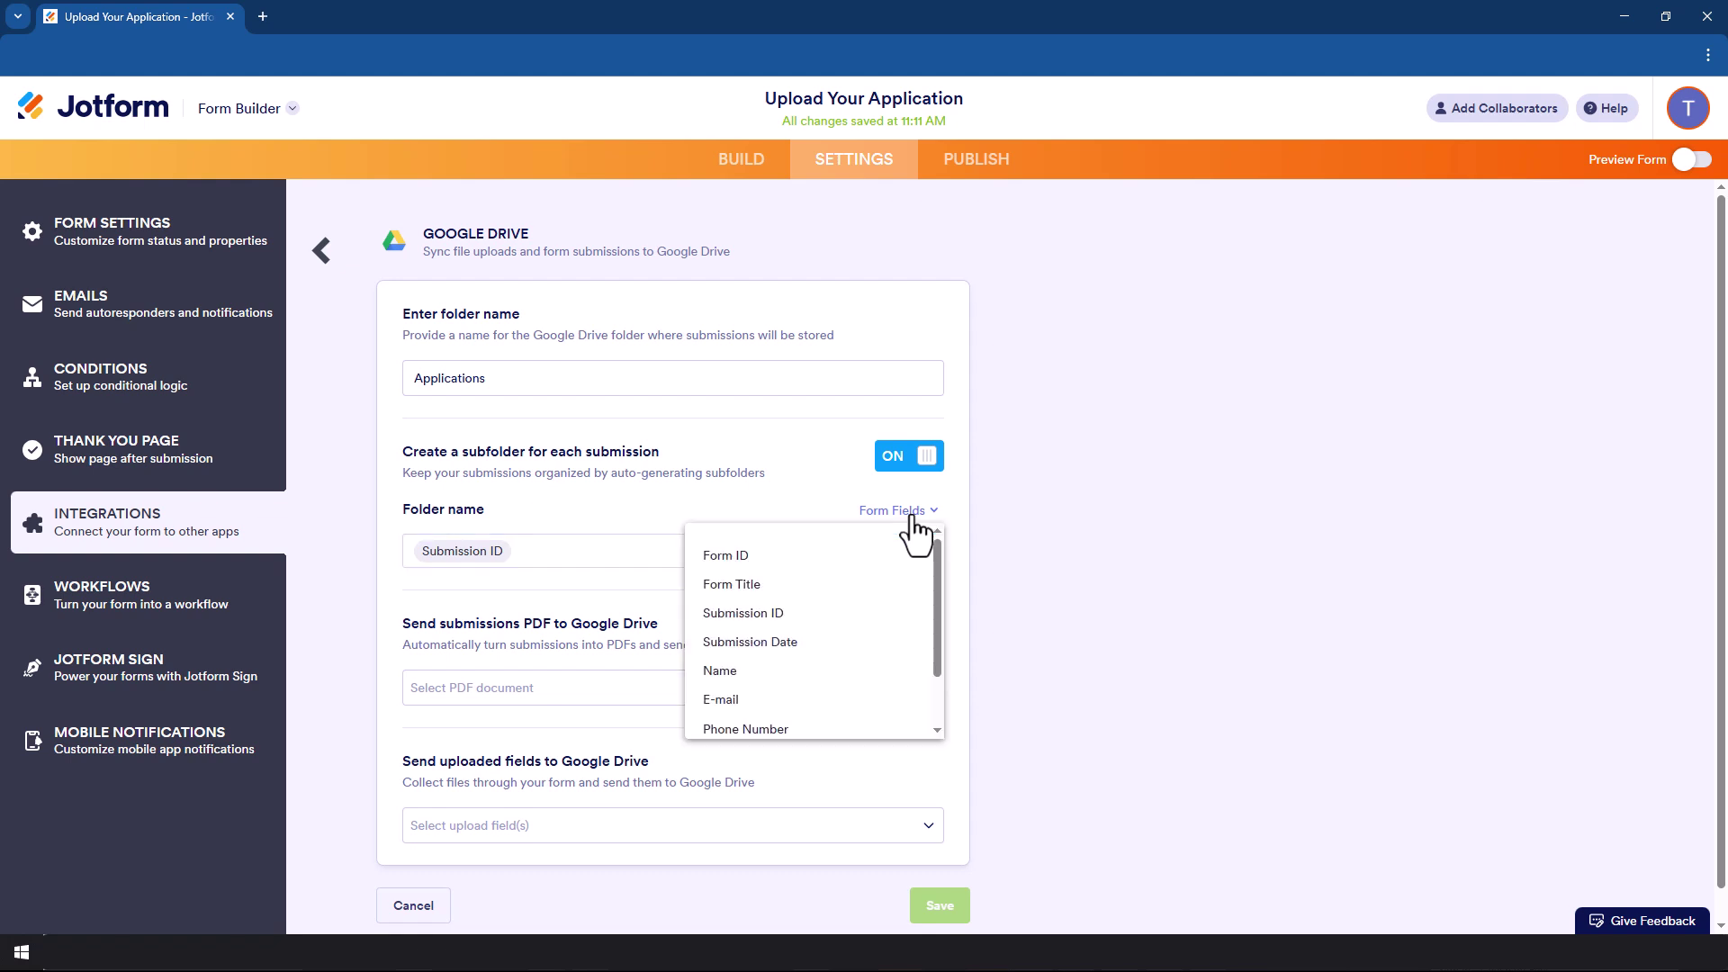
pyautogui.click(740, 672)
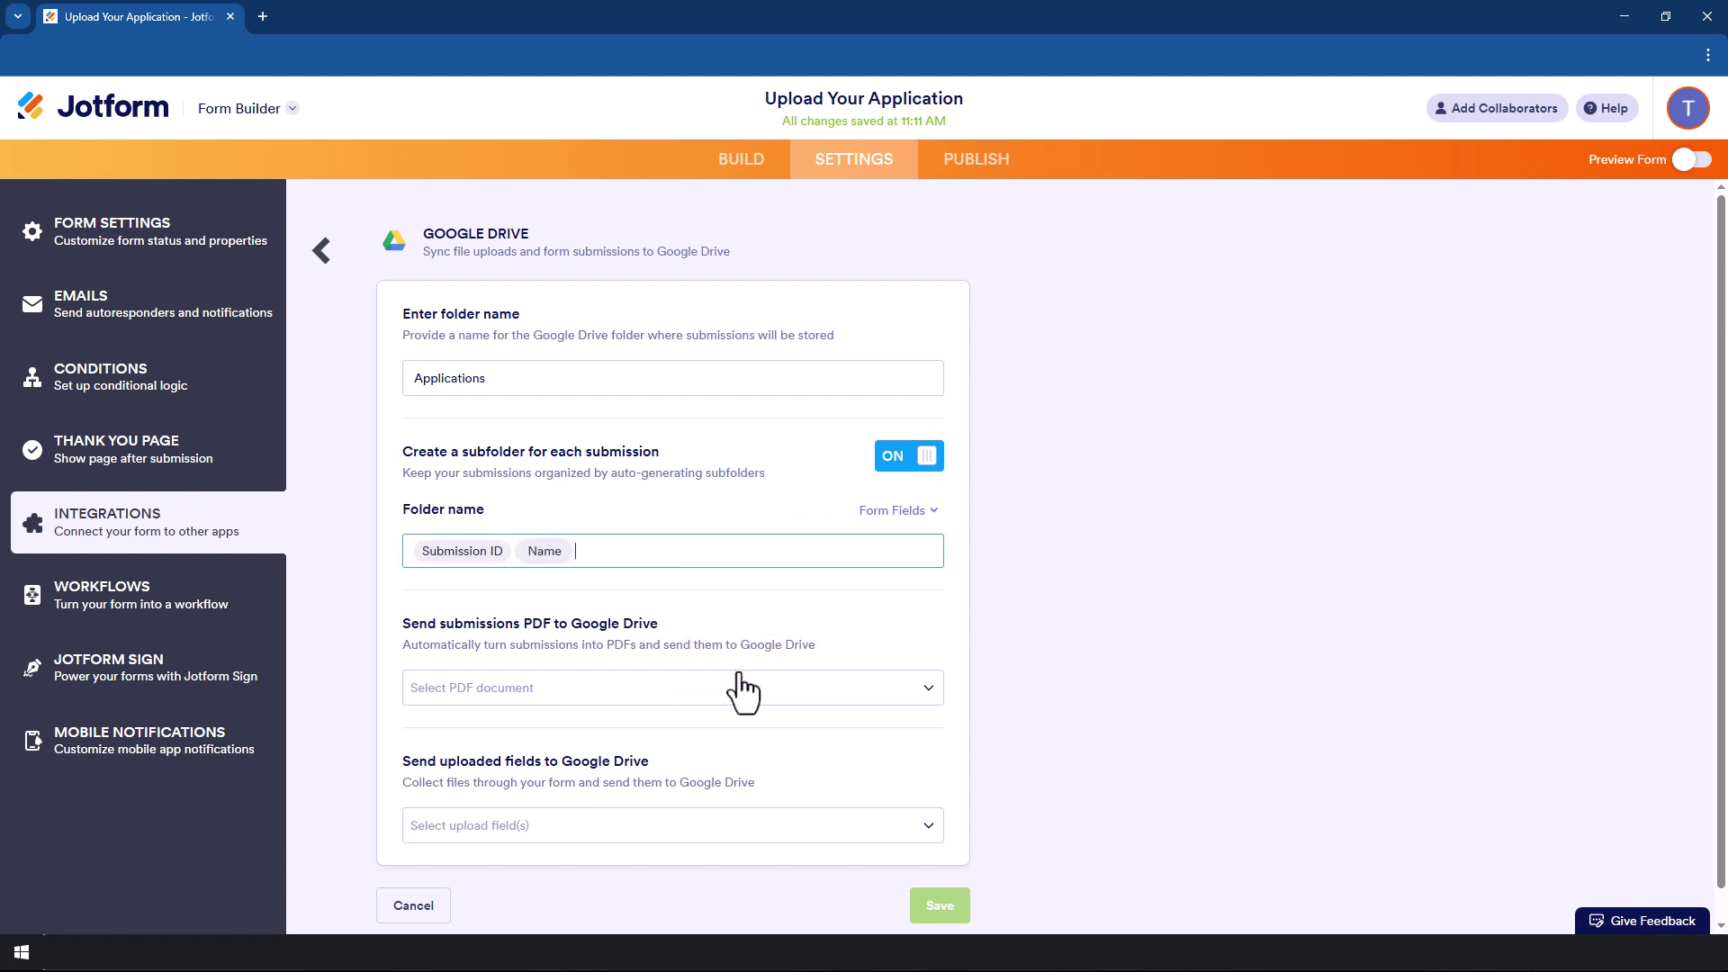
pyautogui.click(896, 517)
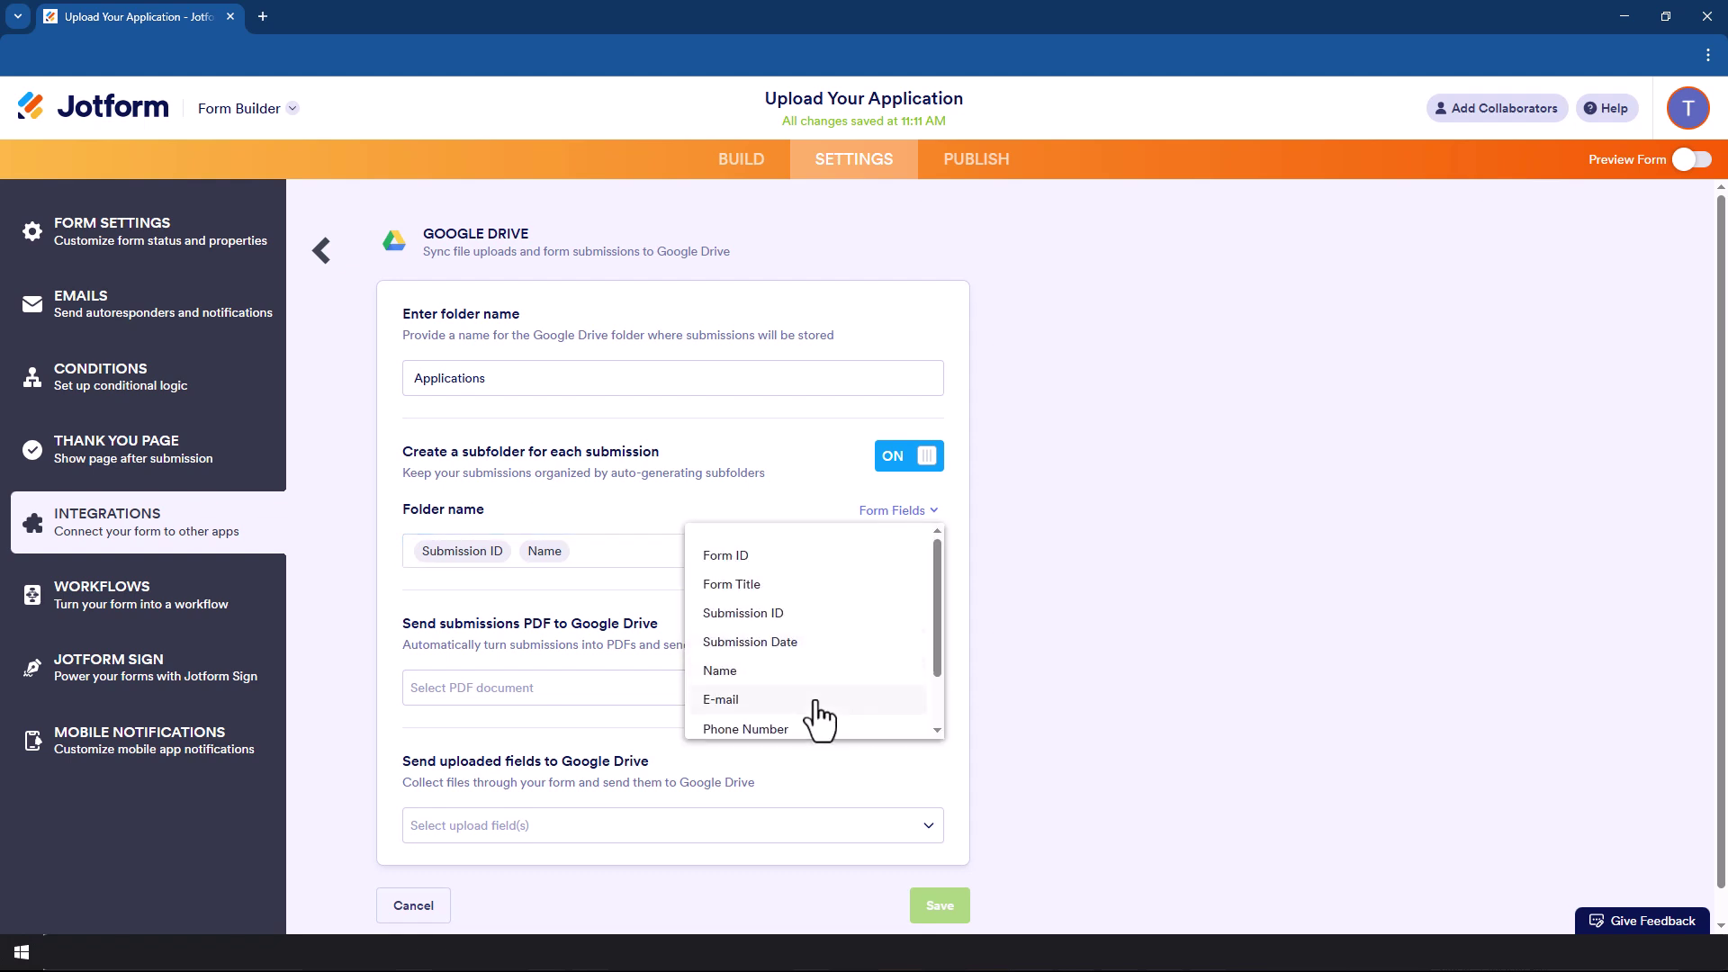
pyautogui.click(590, 555)
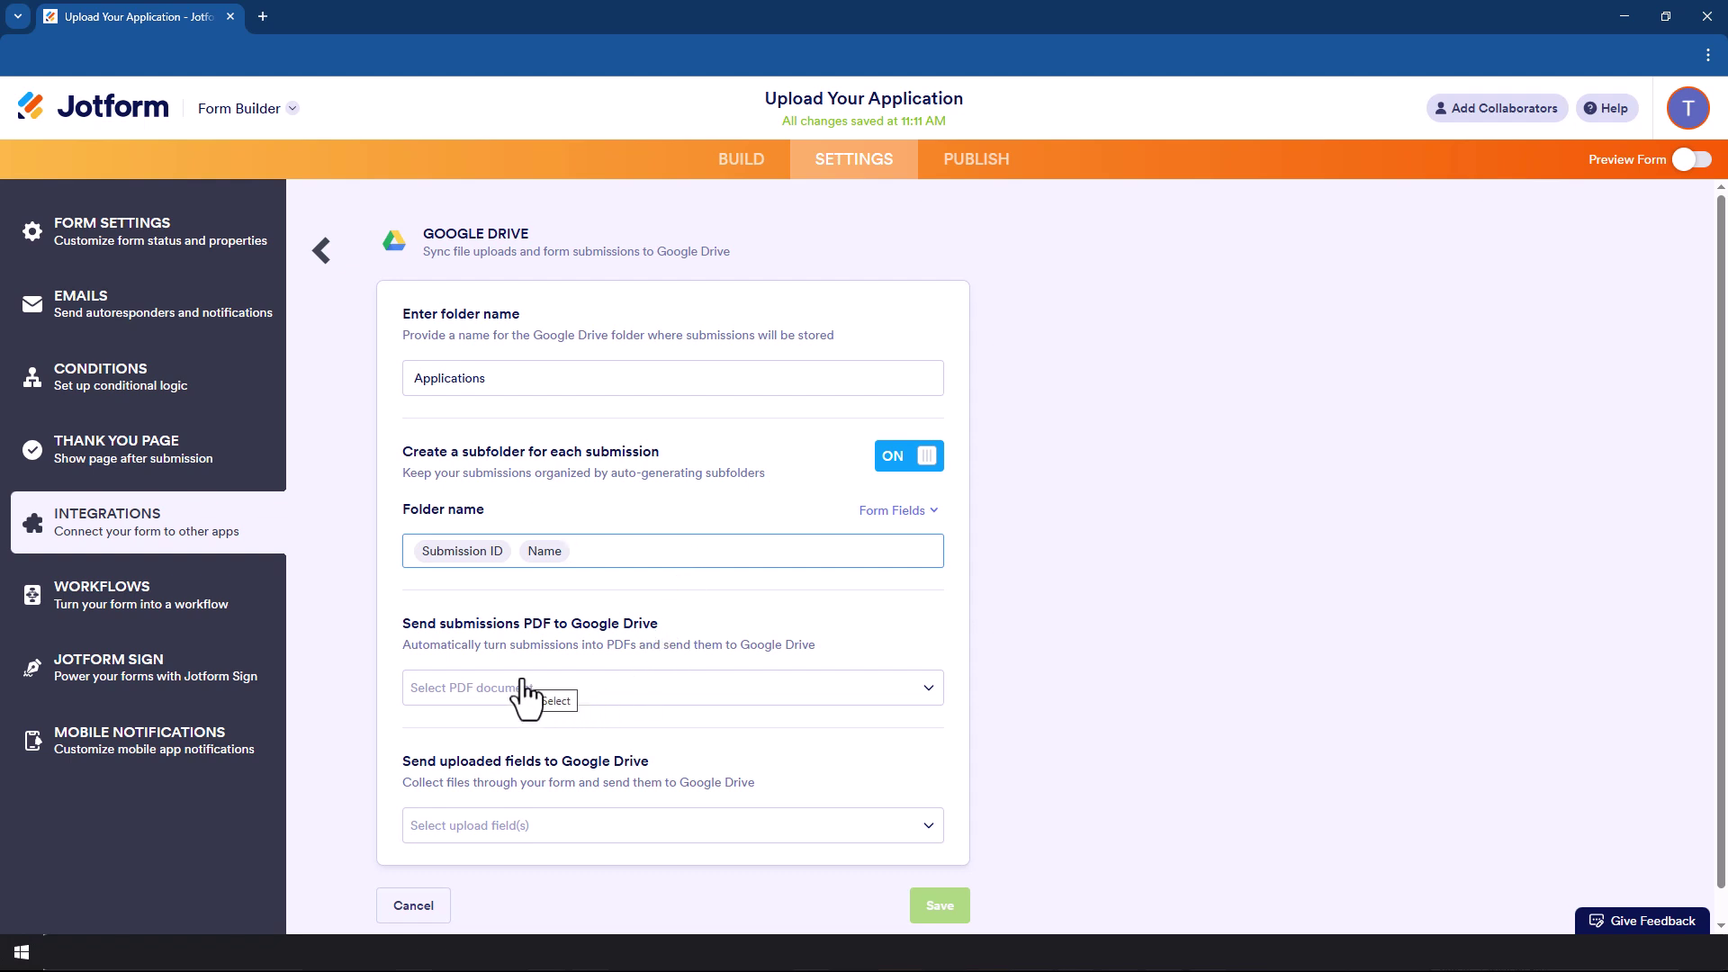
# Step: Back in the Google Drive integration, choose Default as the submission PDF
pyautogui.click(737, 171)
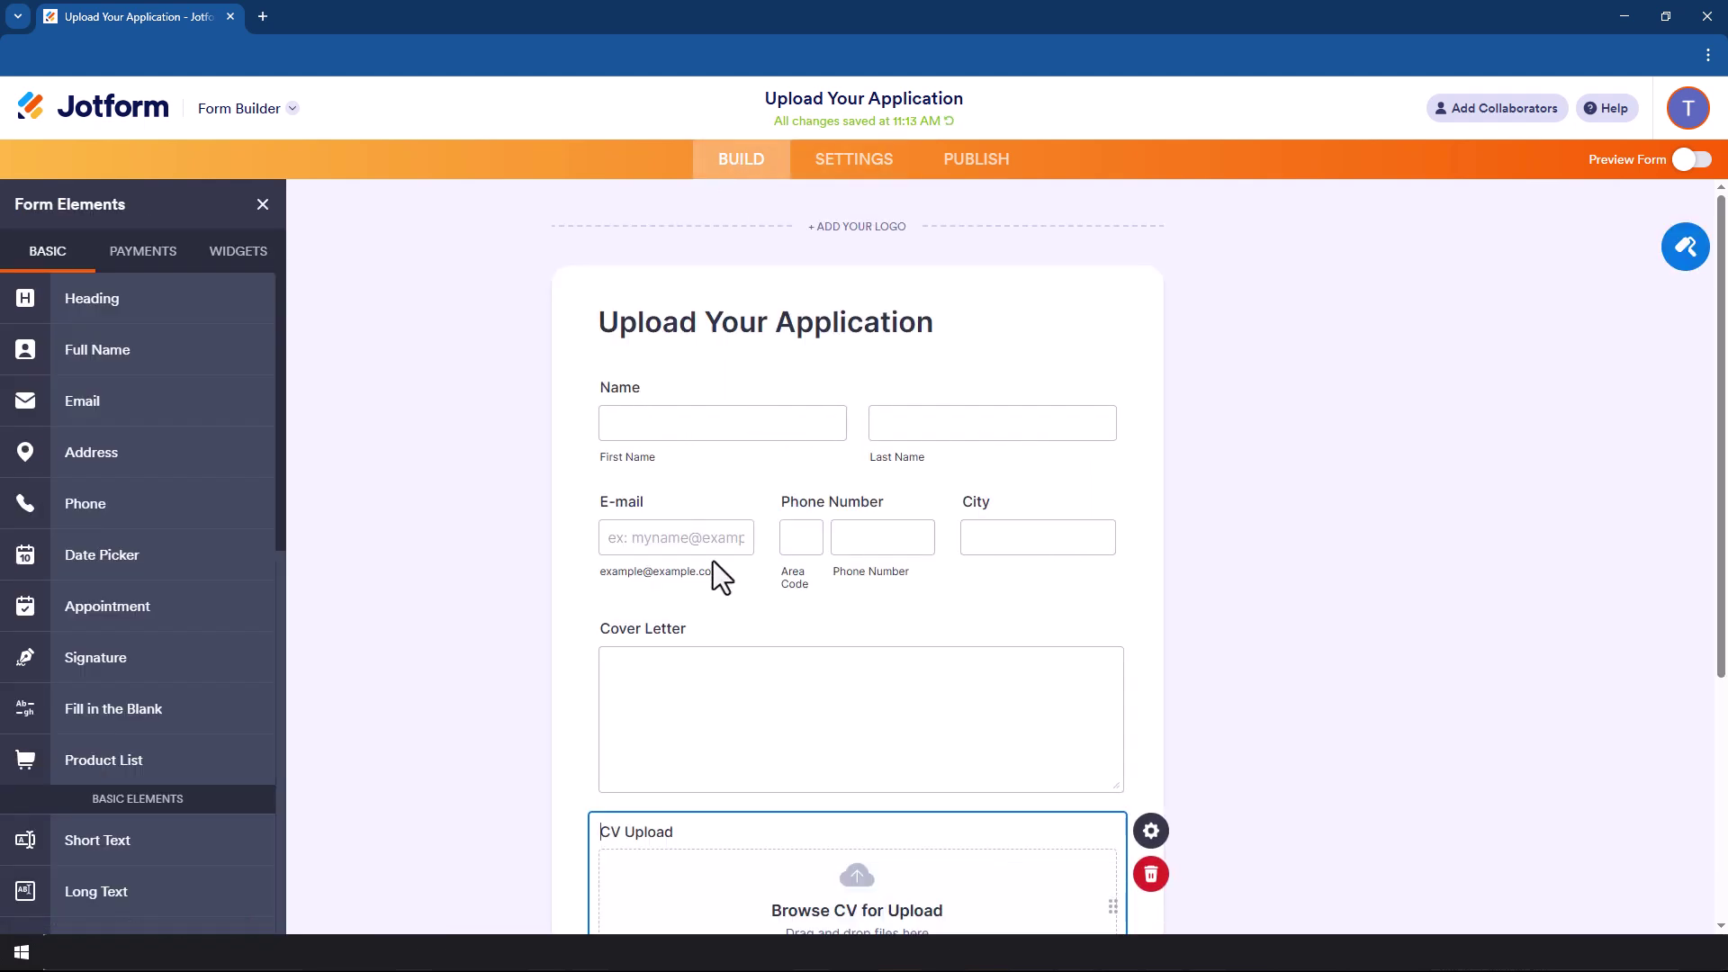
pyautogui.hotkey('alt', 'Left')
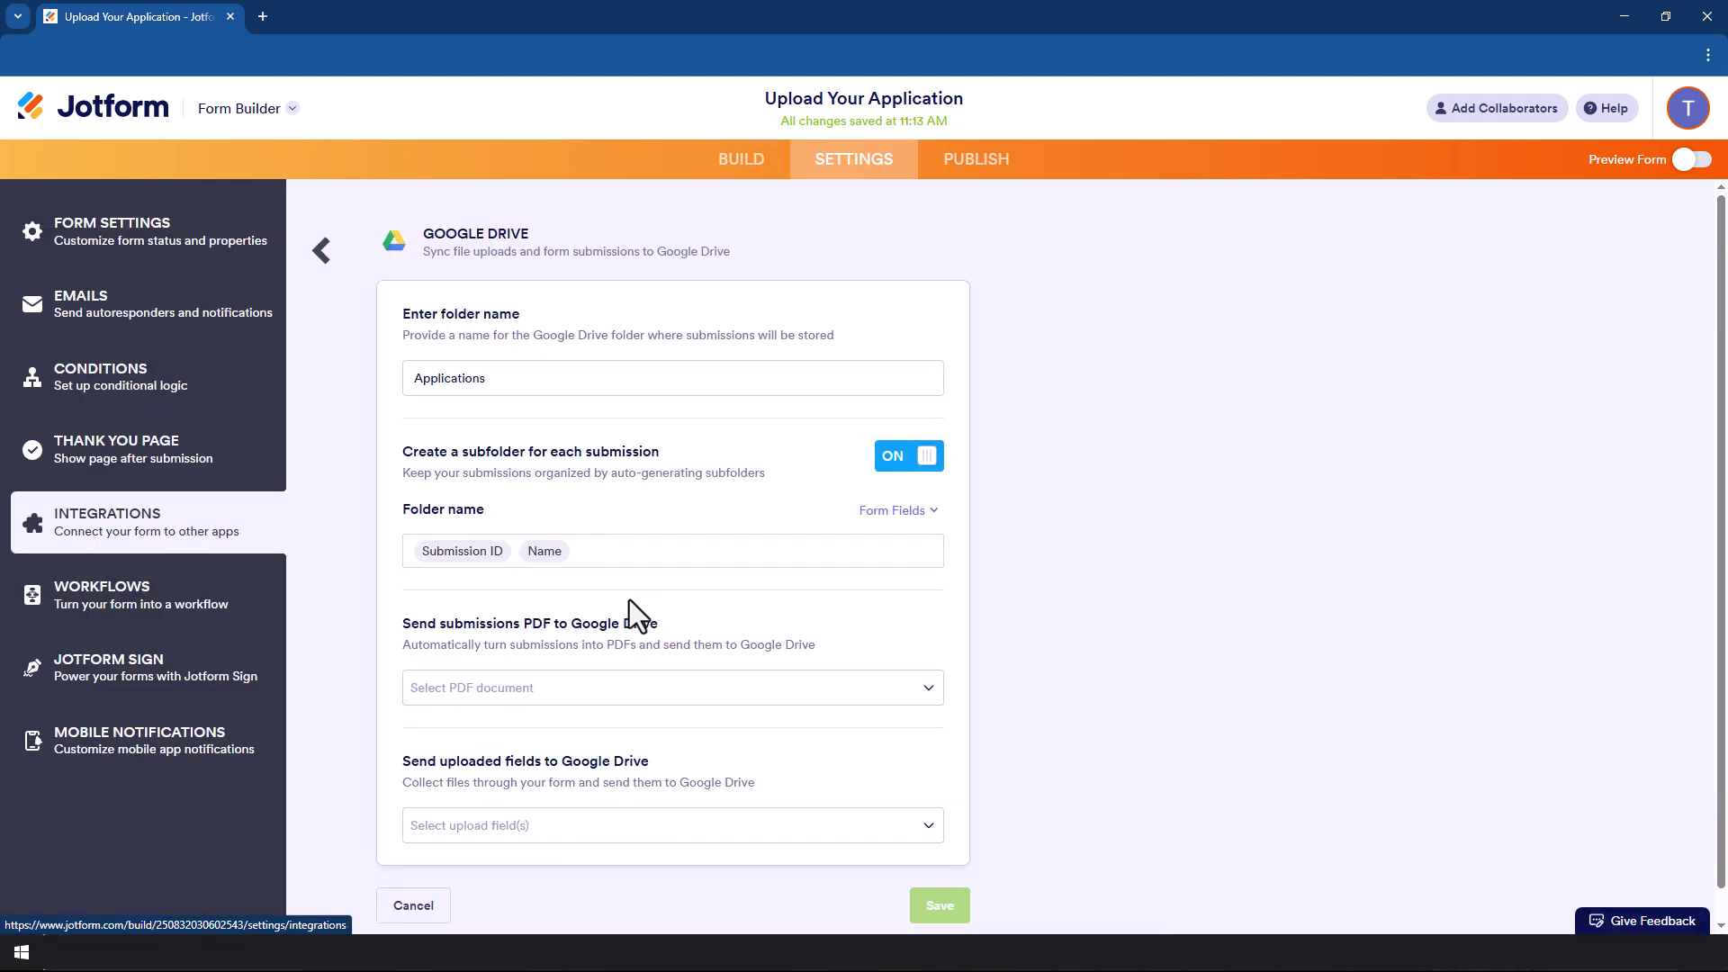
pyautogui.click(612, 695)
pyautogui.click(580, 723)
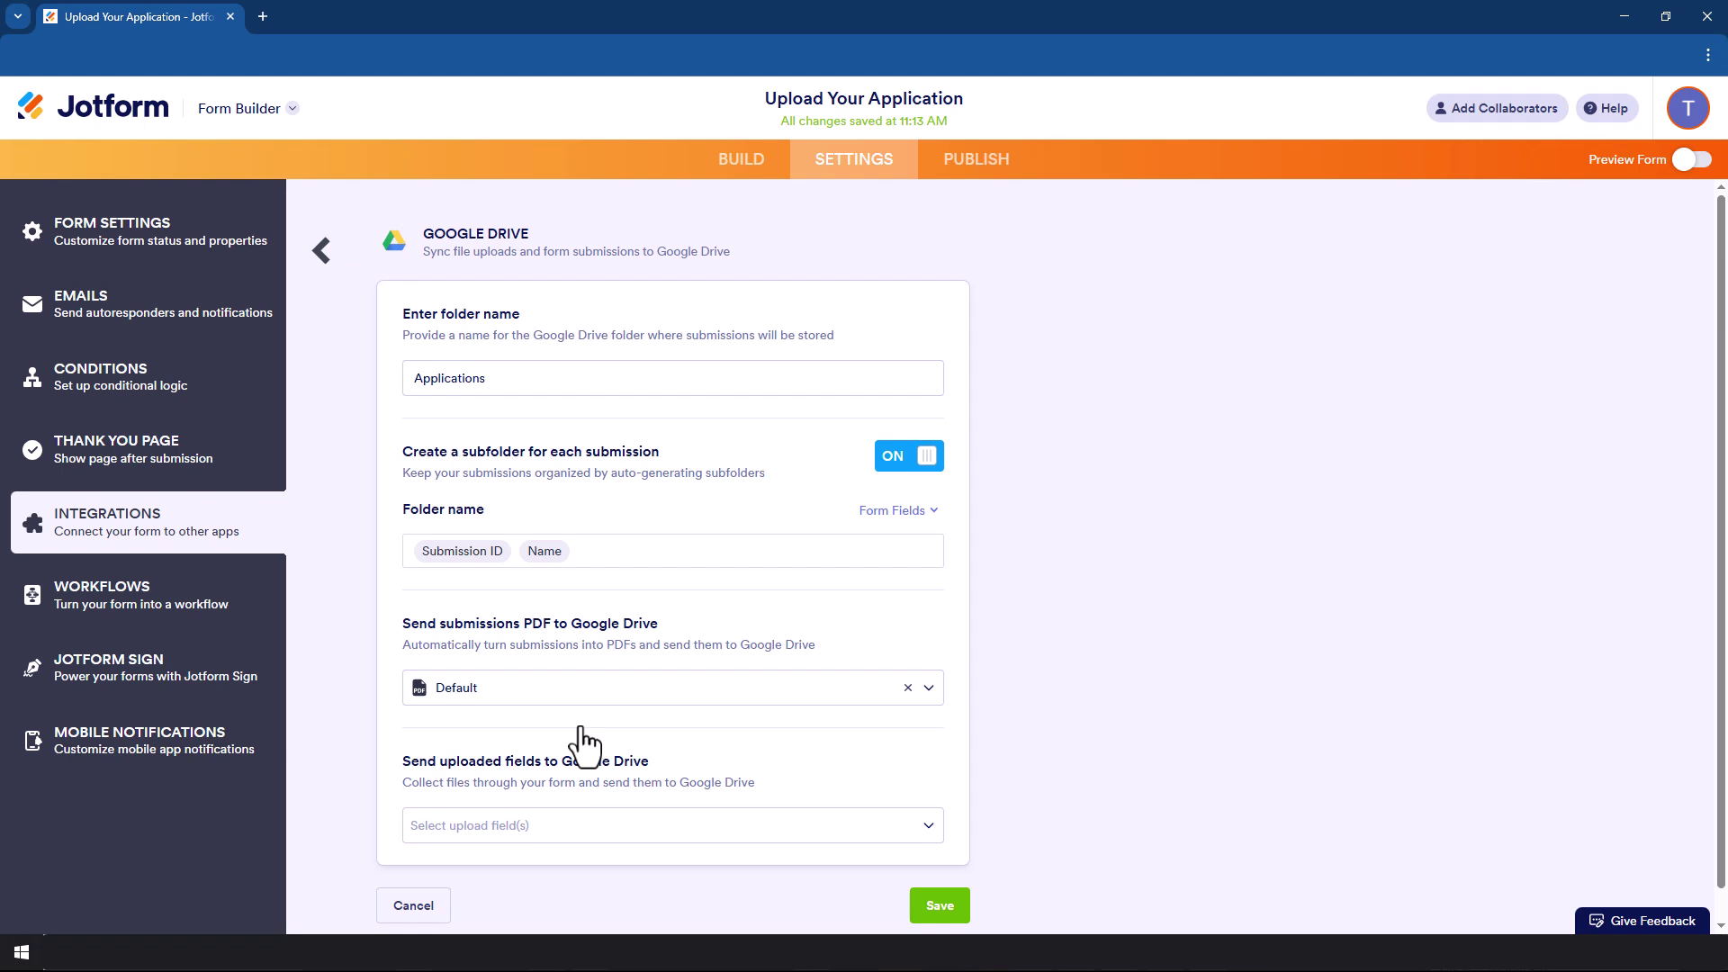
# Step: Select CV Upload as the uploaded field to send and save the integration
pyautogui.scroll(-1, 585, 725)
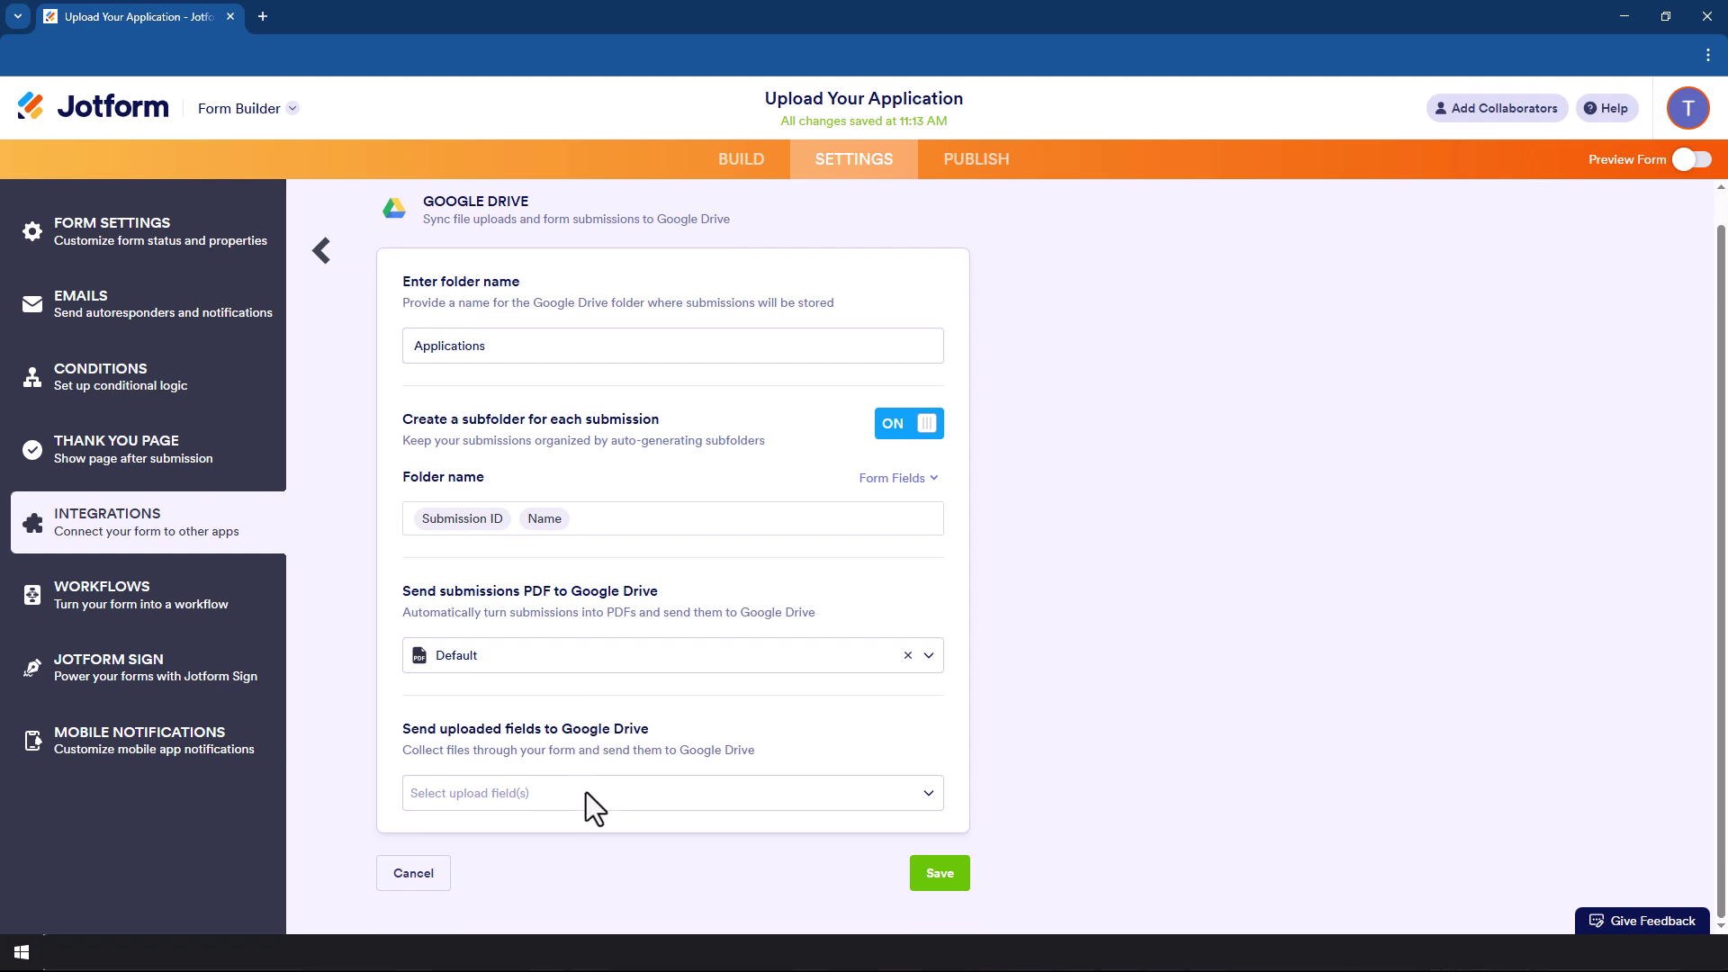
pyautogui.click(585, 792)
pyautogui.click(567, 830)
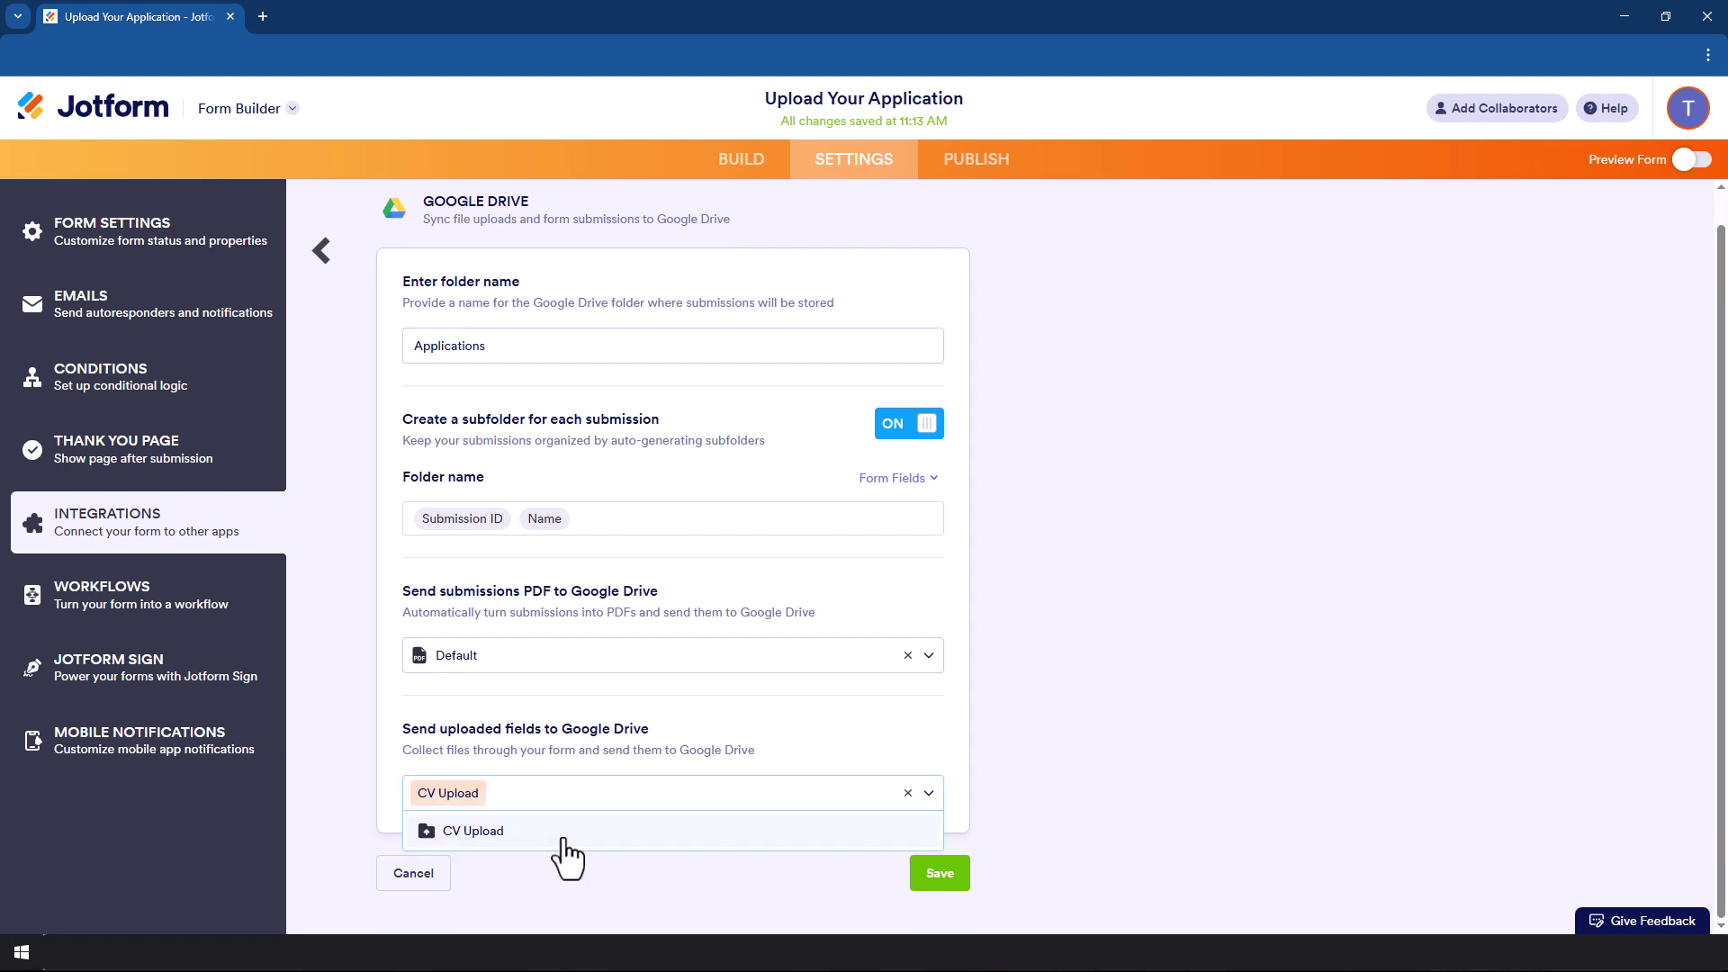
pyautogui.click(684, 726)
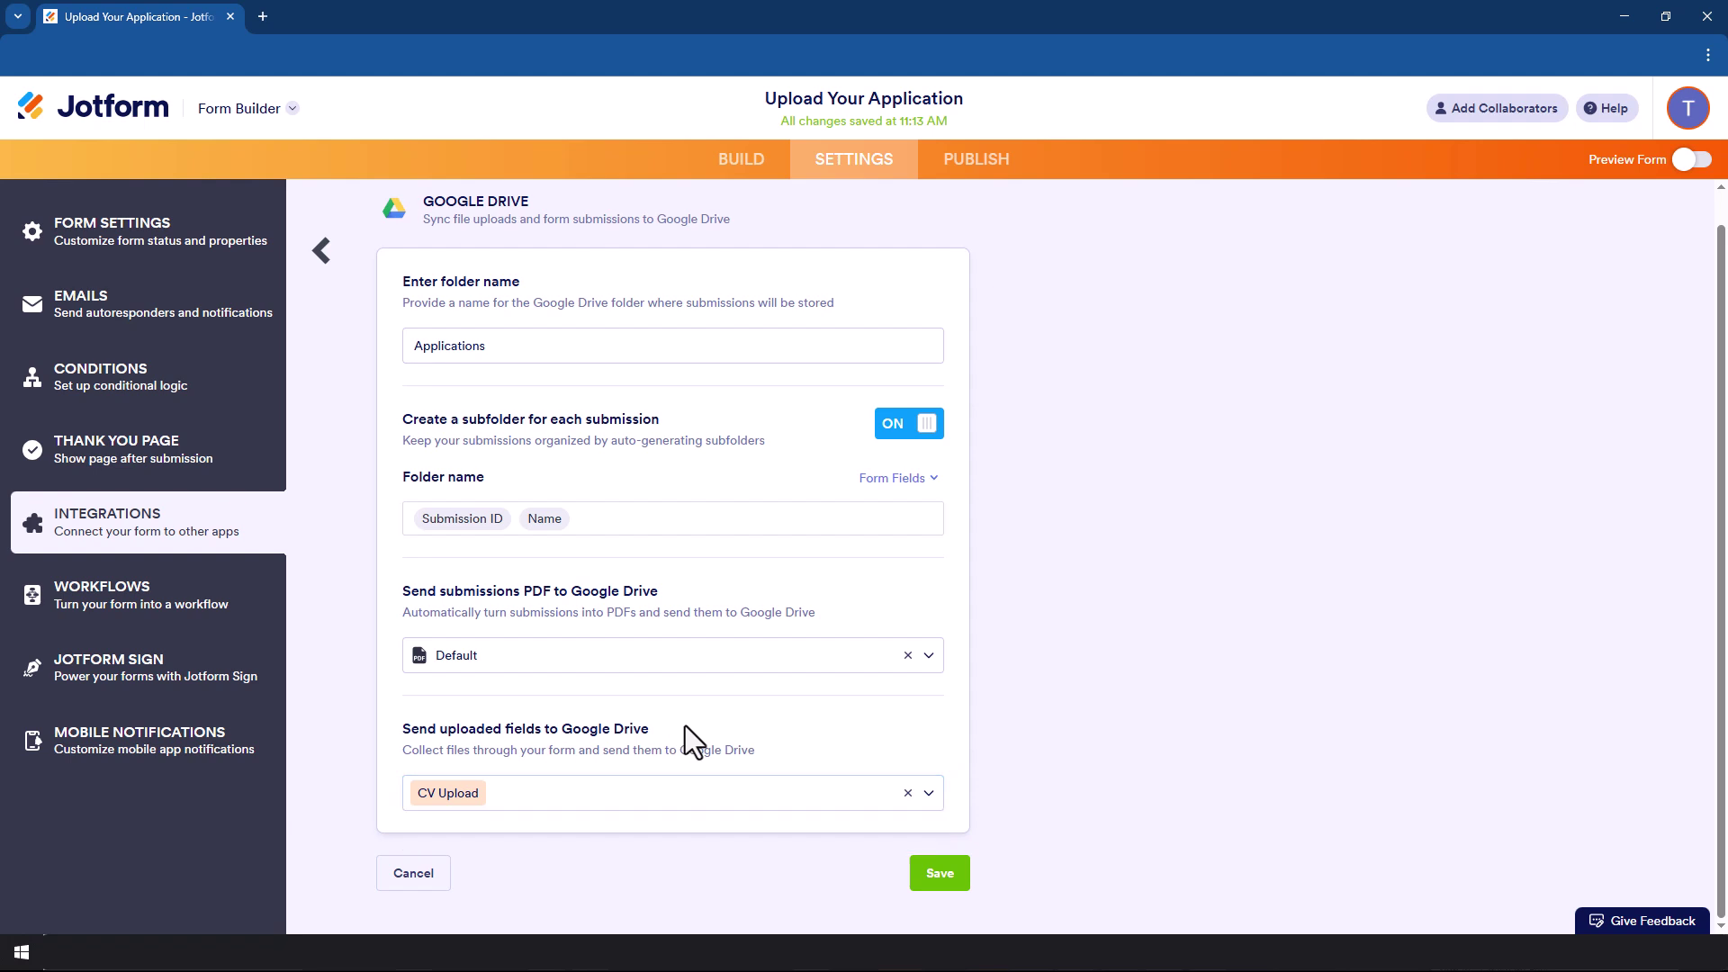
pyautogui.click(940, 874)
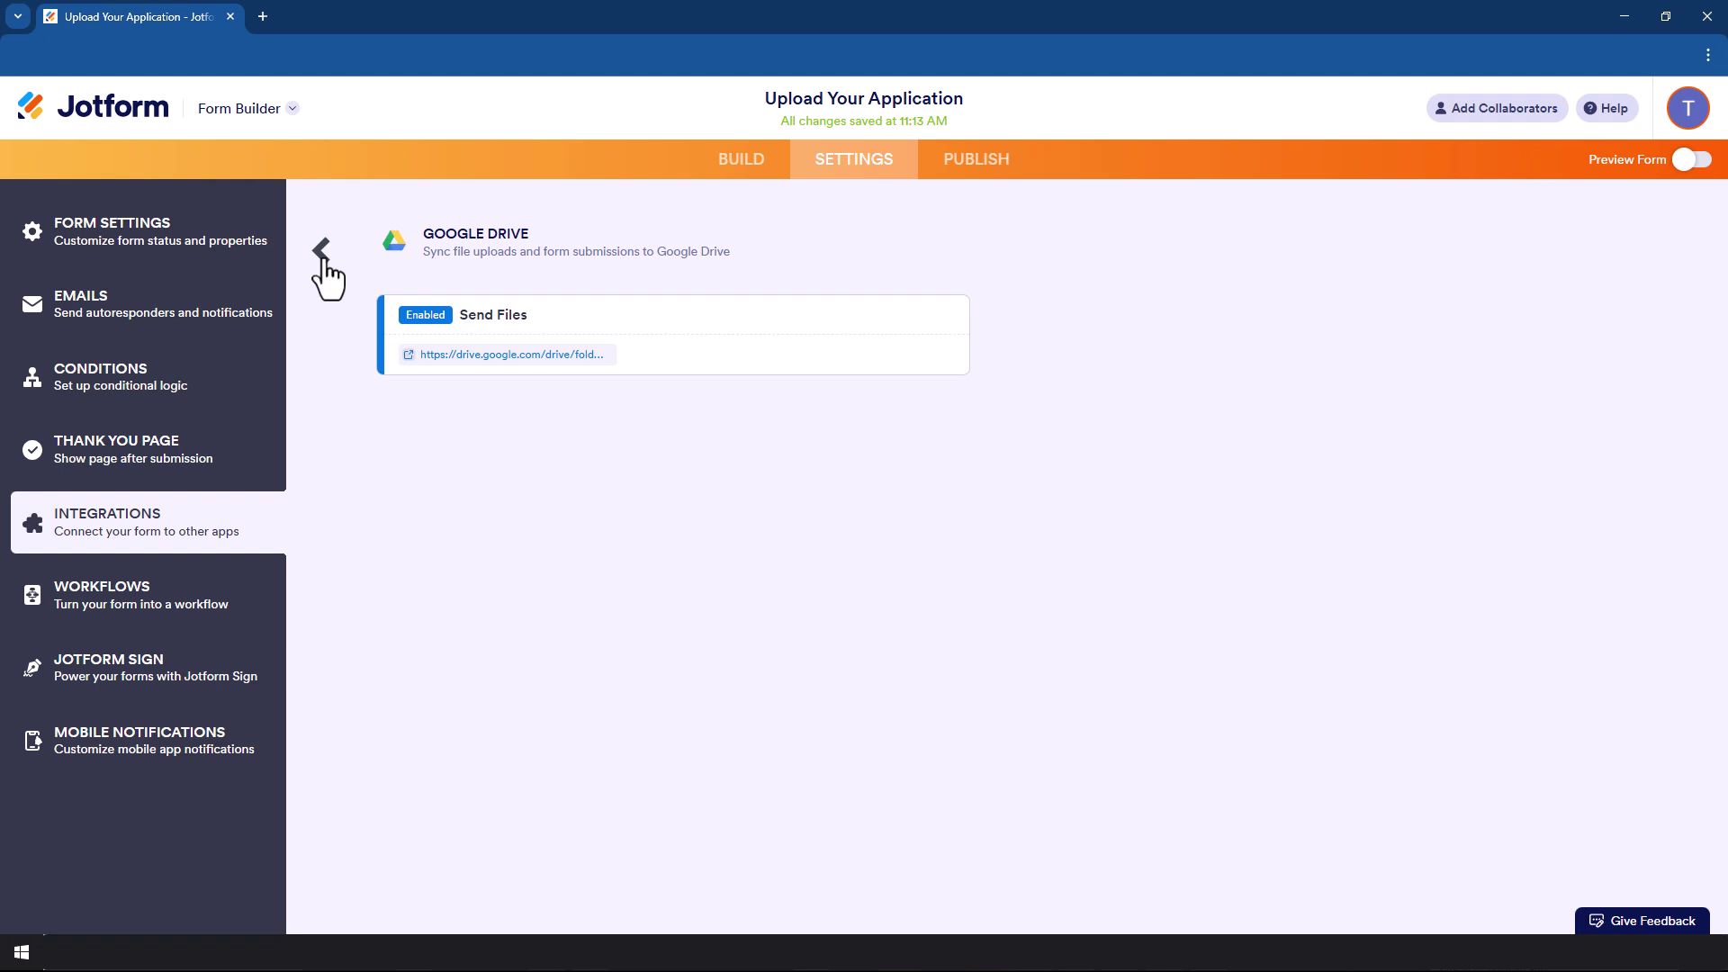
# Step: Copy the form link from Publish and load it in a new browser tab
pyautogui.click(743, 171)
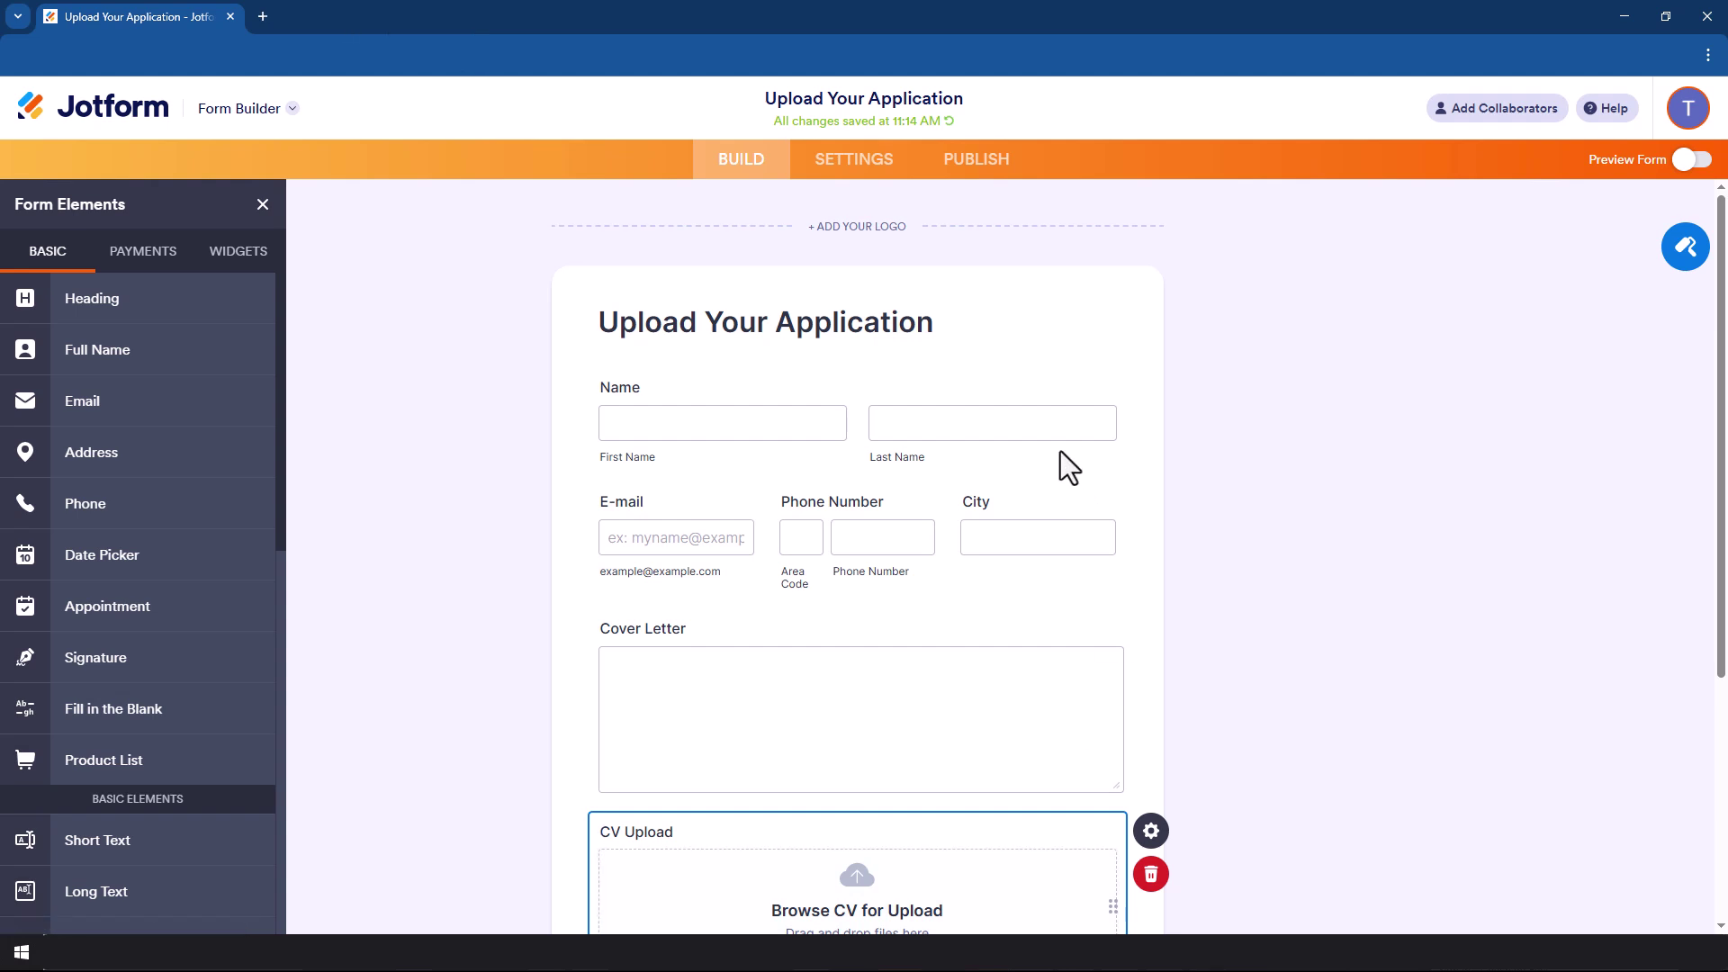
pyautogui.click(976, 162)
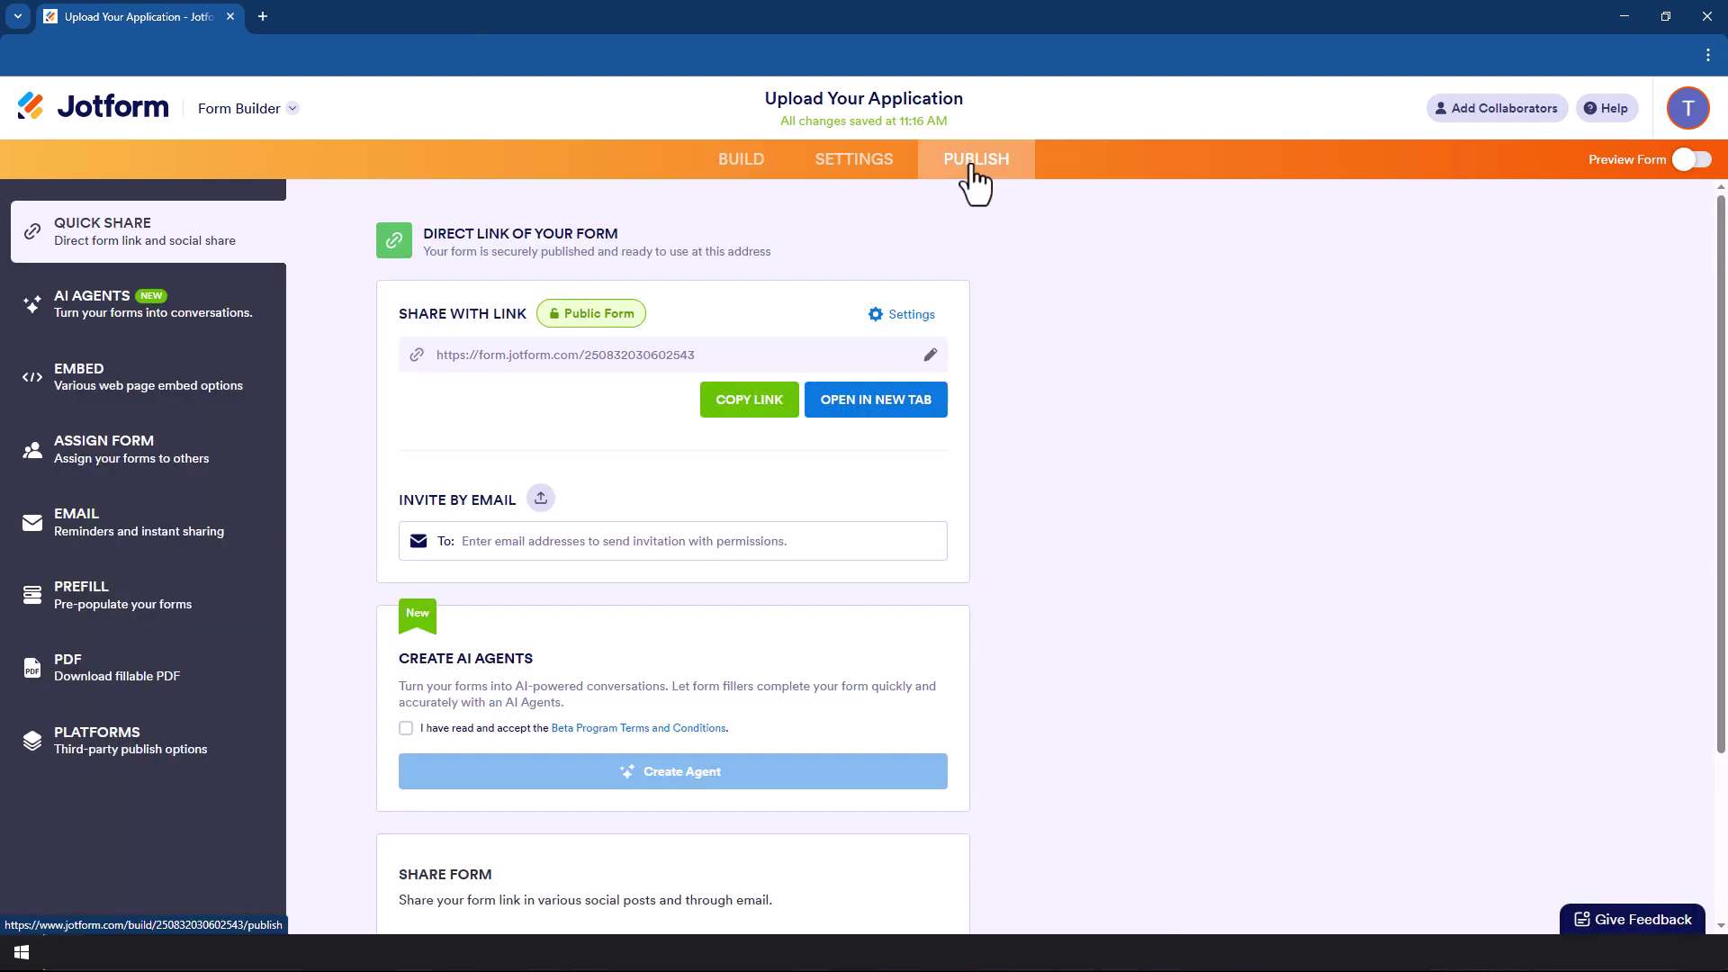
pyautogui.click(785, 420)
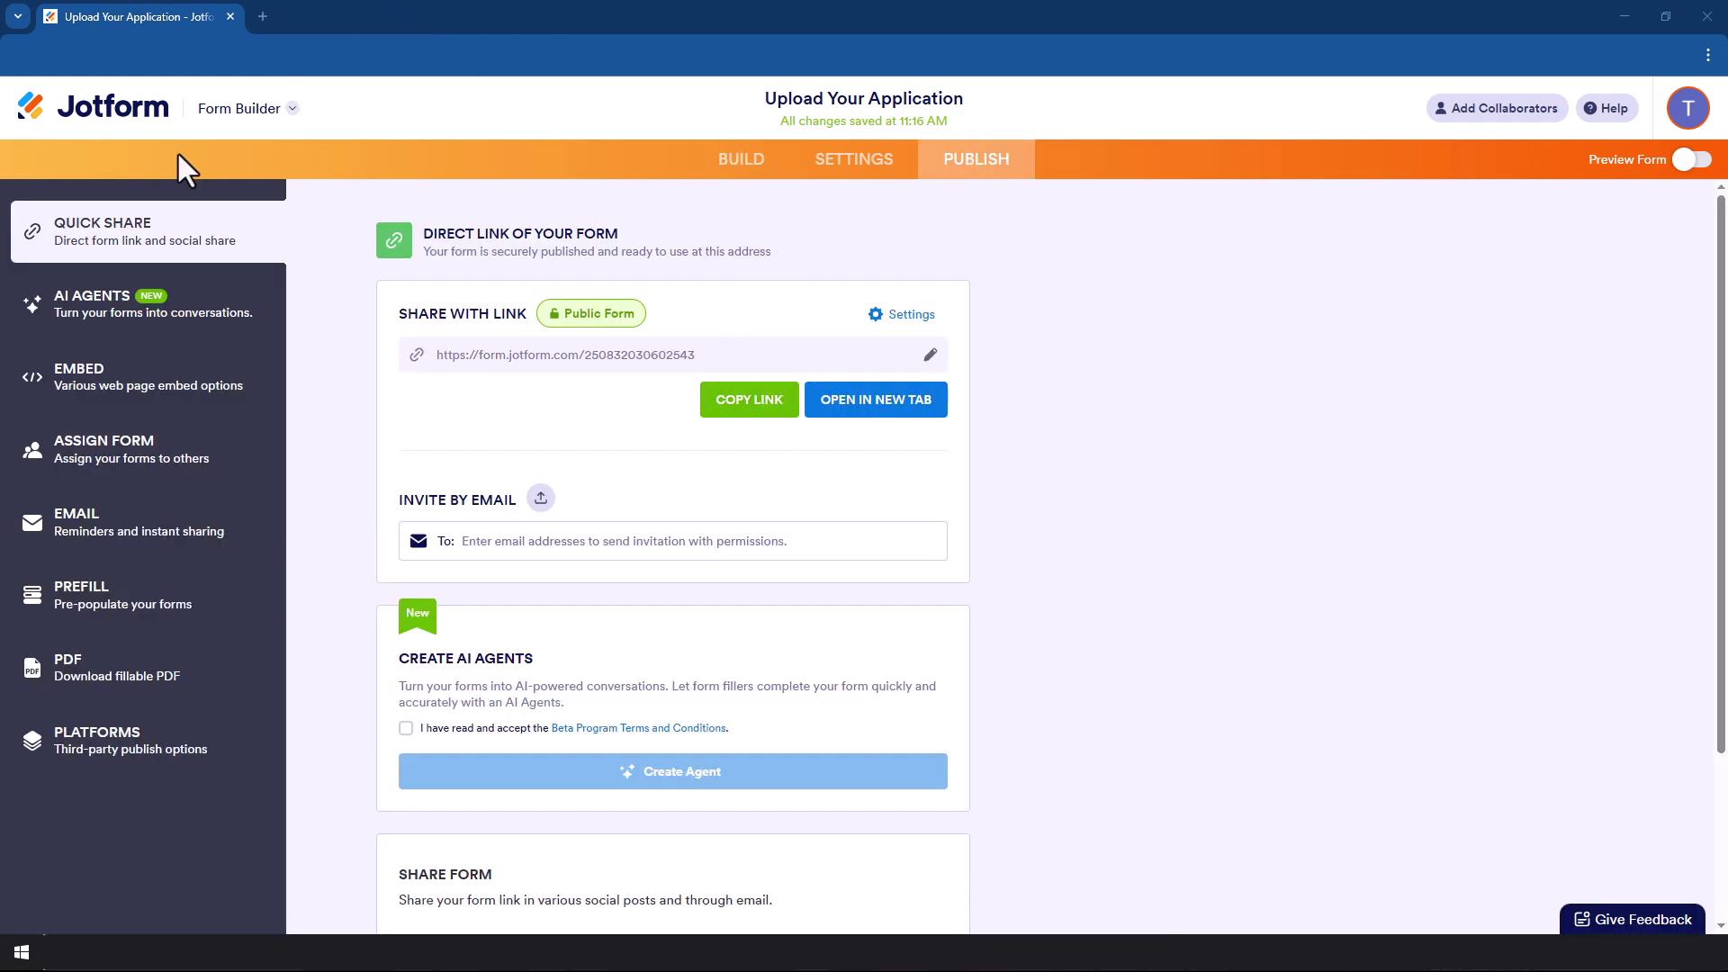
pyautogui.click(711, 406)
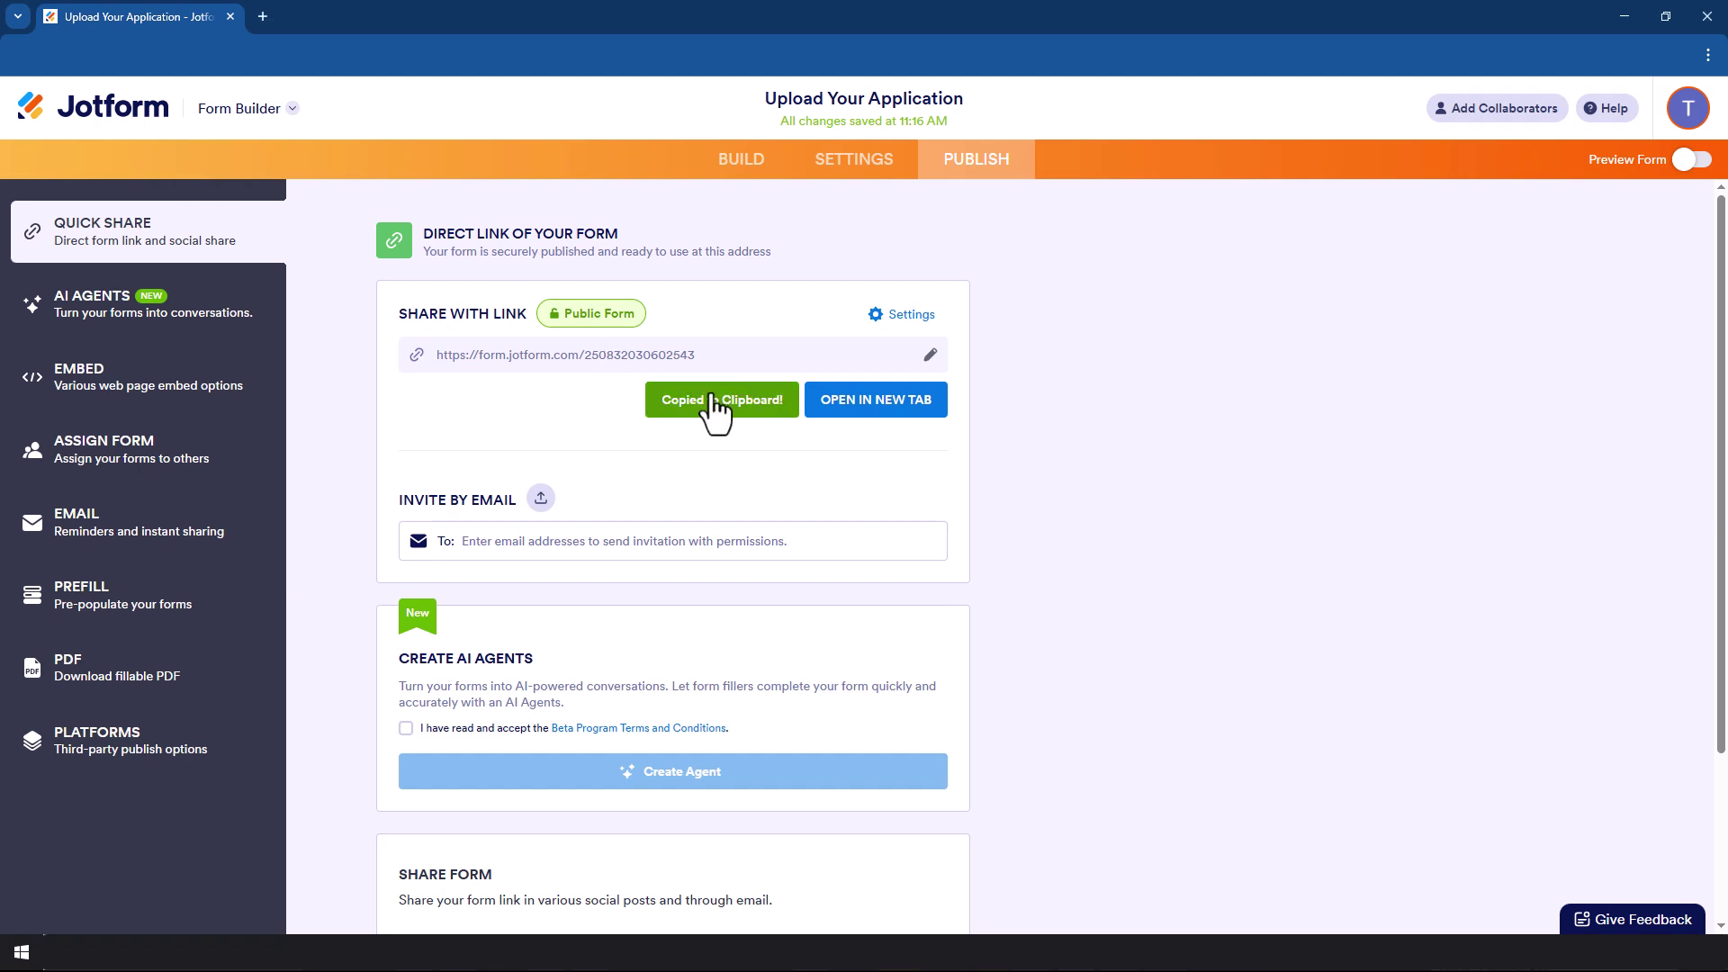
pyautogui.click(263, 16)
pyautogui.hotkey('ctrl', 'v')
pyautogui.press('Return')
# Step: Enter the applicant's name, contact details, city and a cover letter
pyautogui.click(679, 348)
pyautogui.write('Tyo')
pyautogui.press('BackSpace')
pyautogui.press('BackSpace')
pyautogui.press('BackSpace')
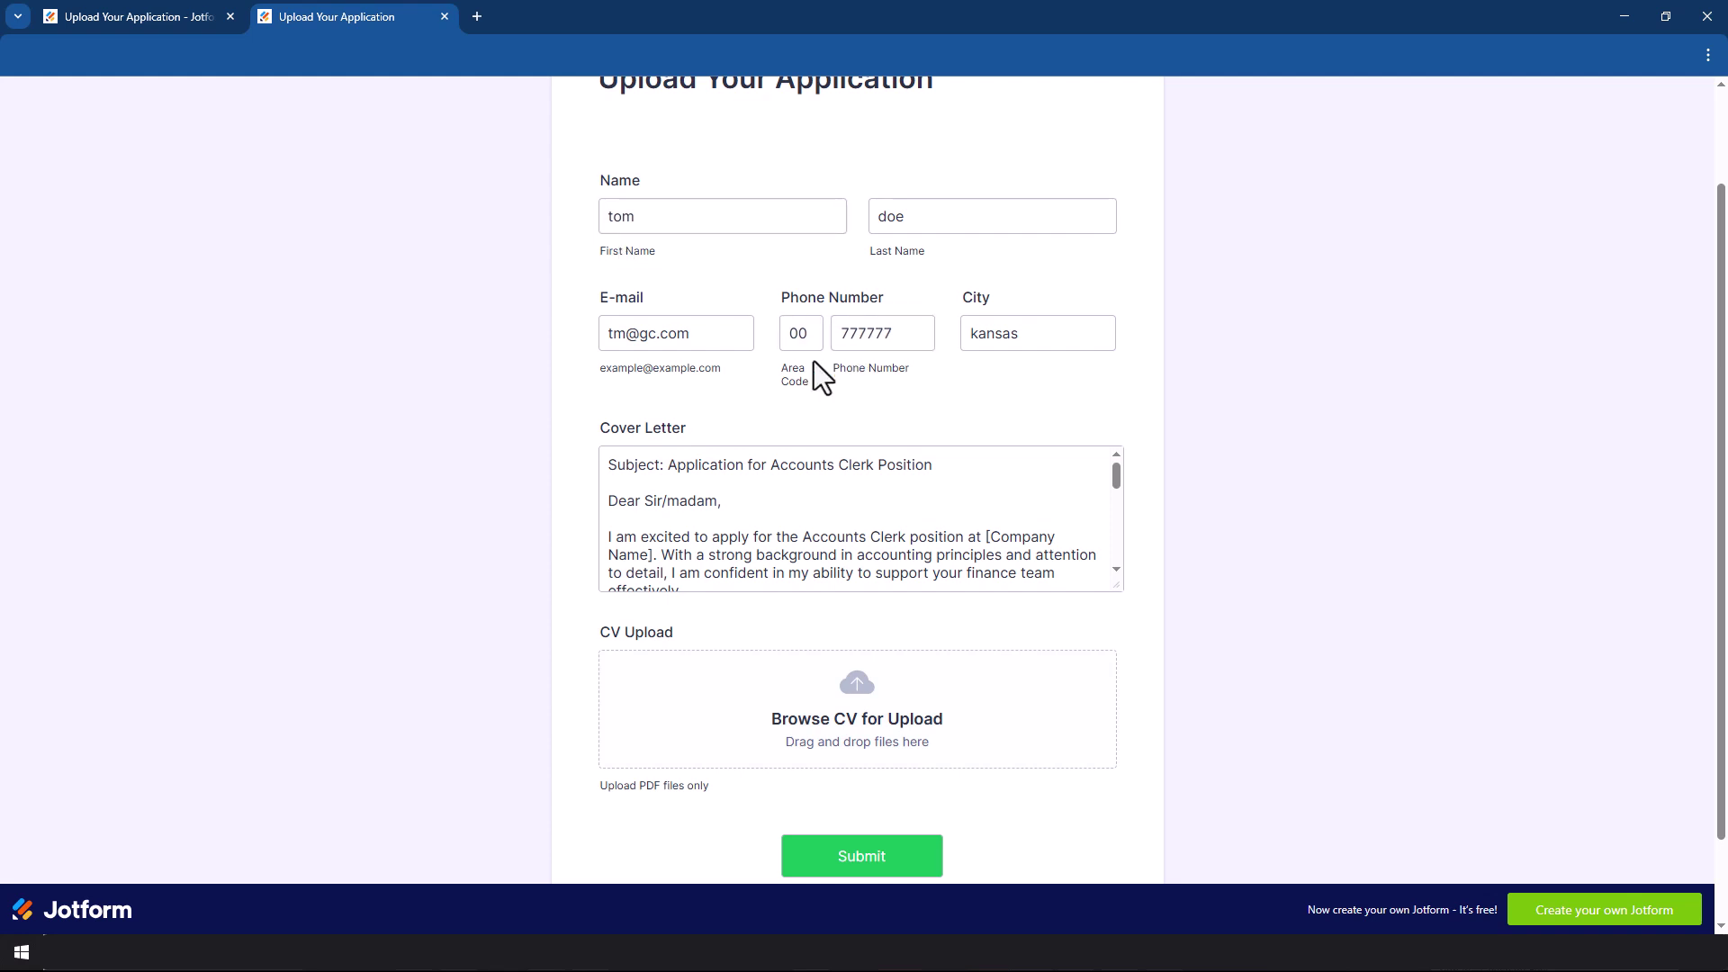
pyautogui.click(606, 503)
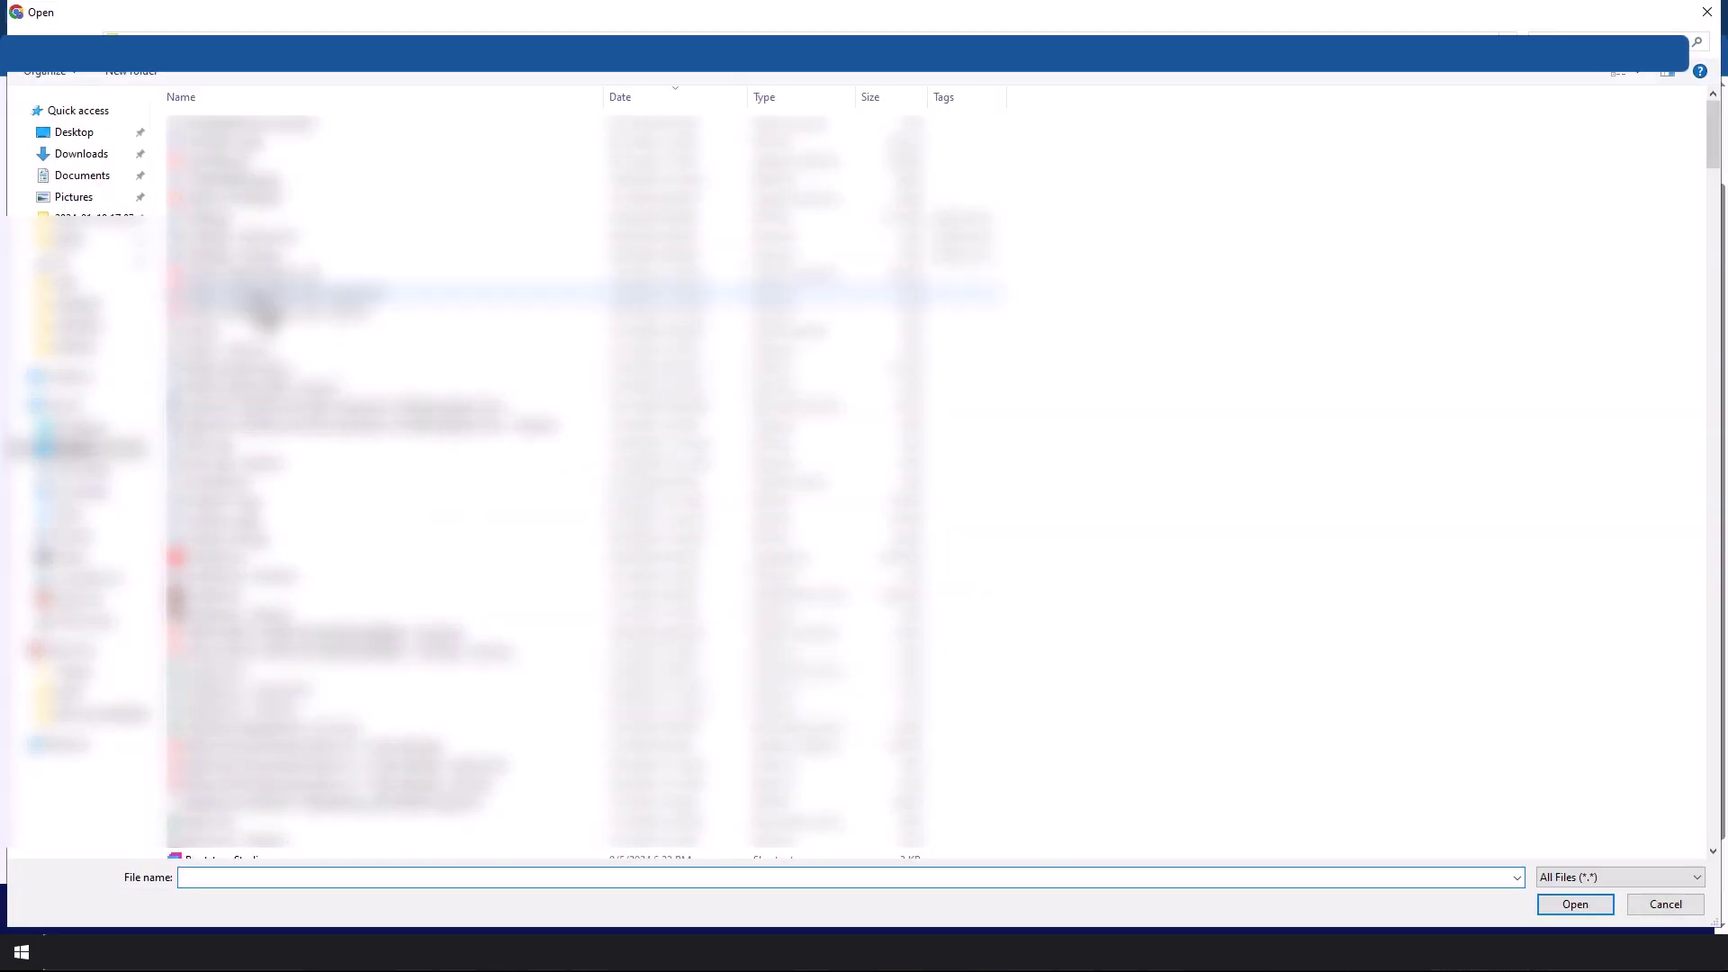
# Step: Attach the CV PDF from the Desktop and submit the application
pyautogui.click(64, 135)
pyautogui.click(464, 108)
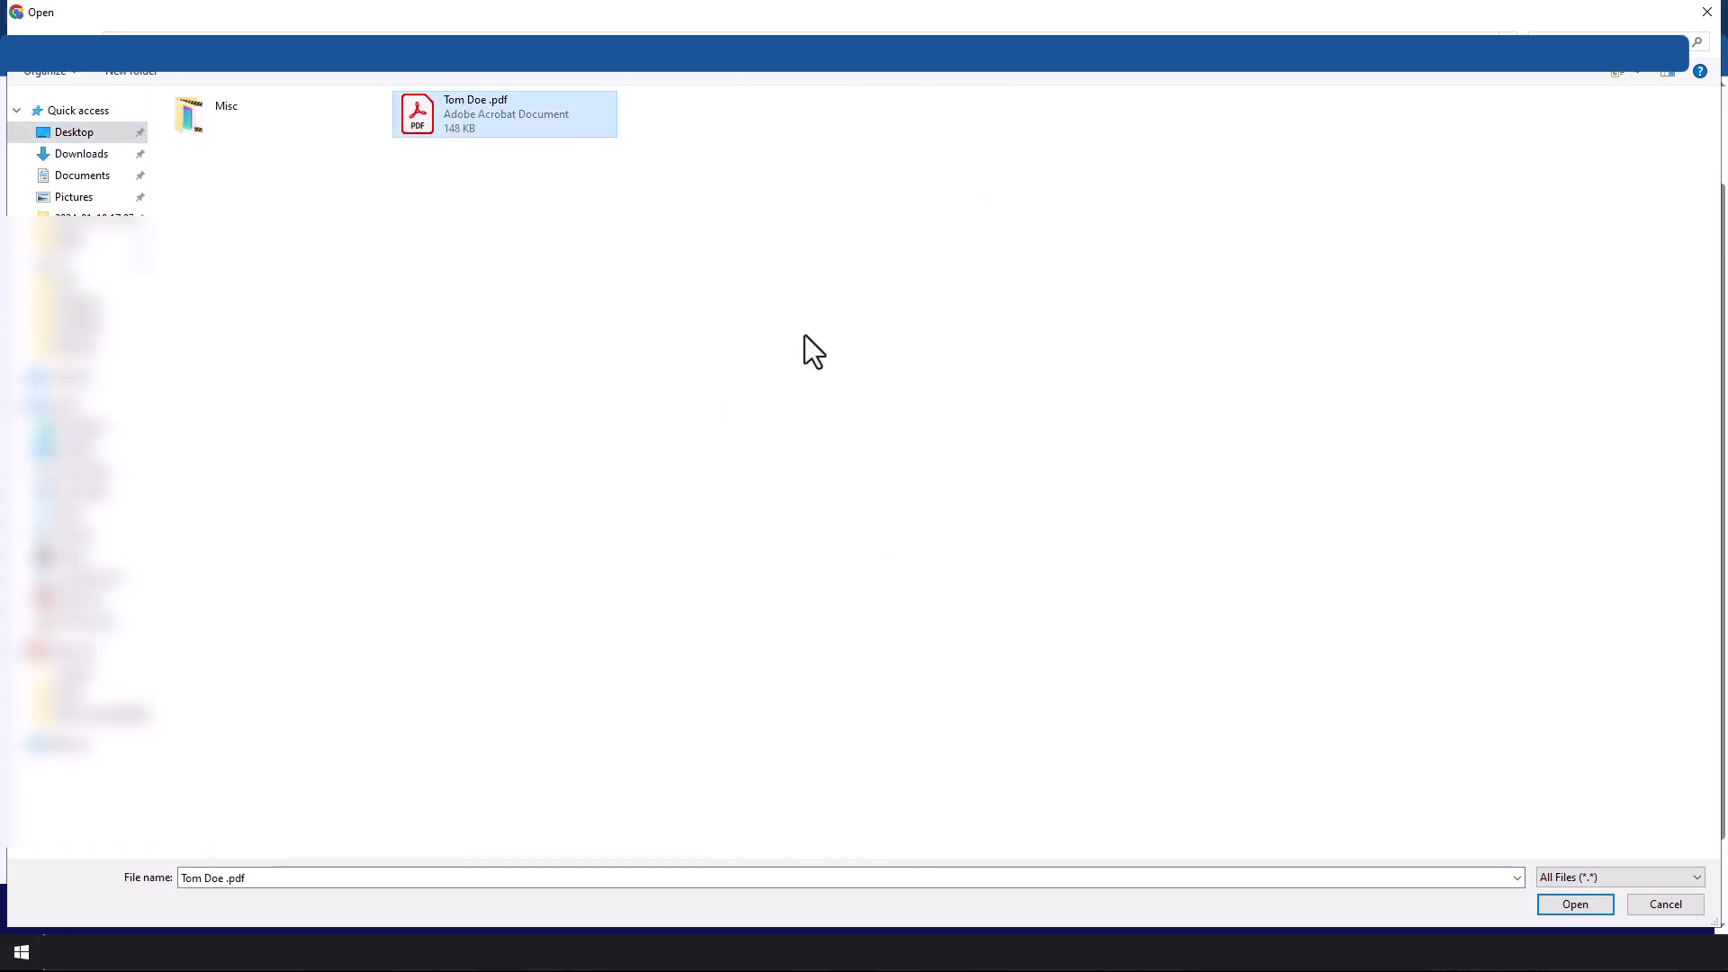
pyautogui.click(1575, 904)
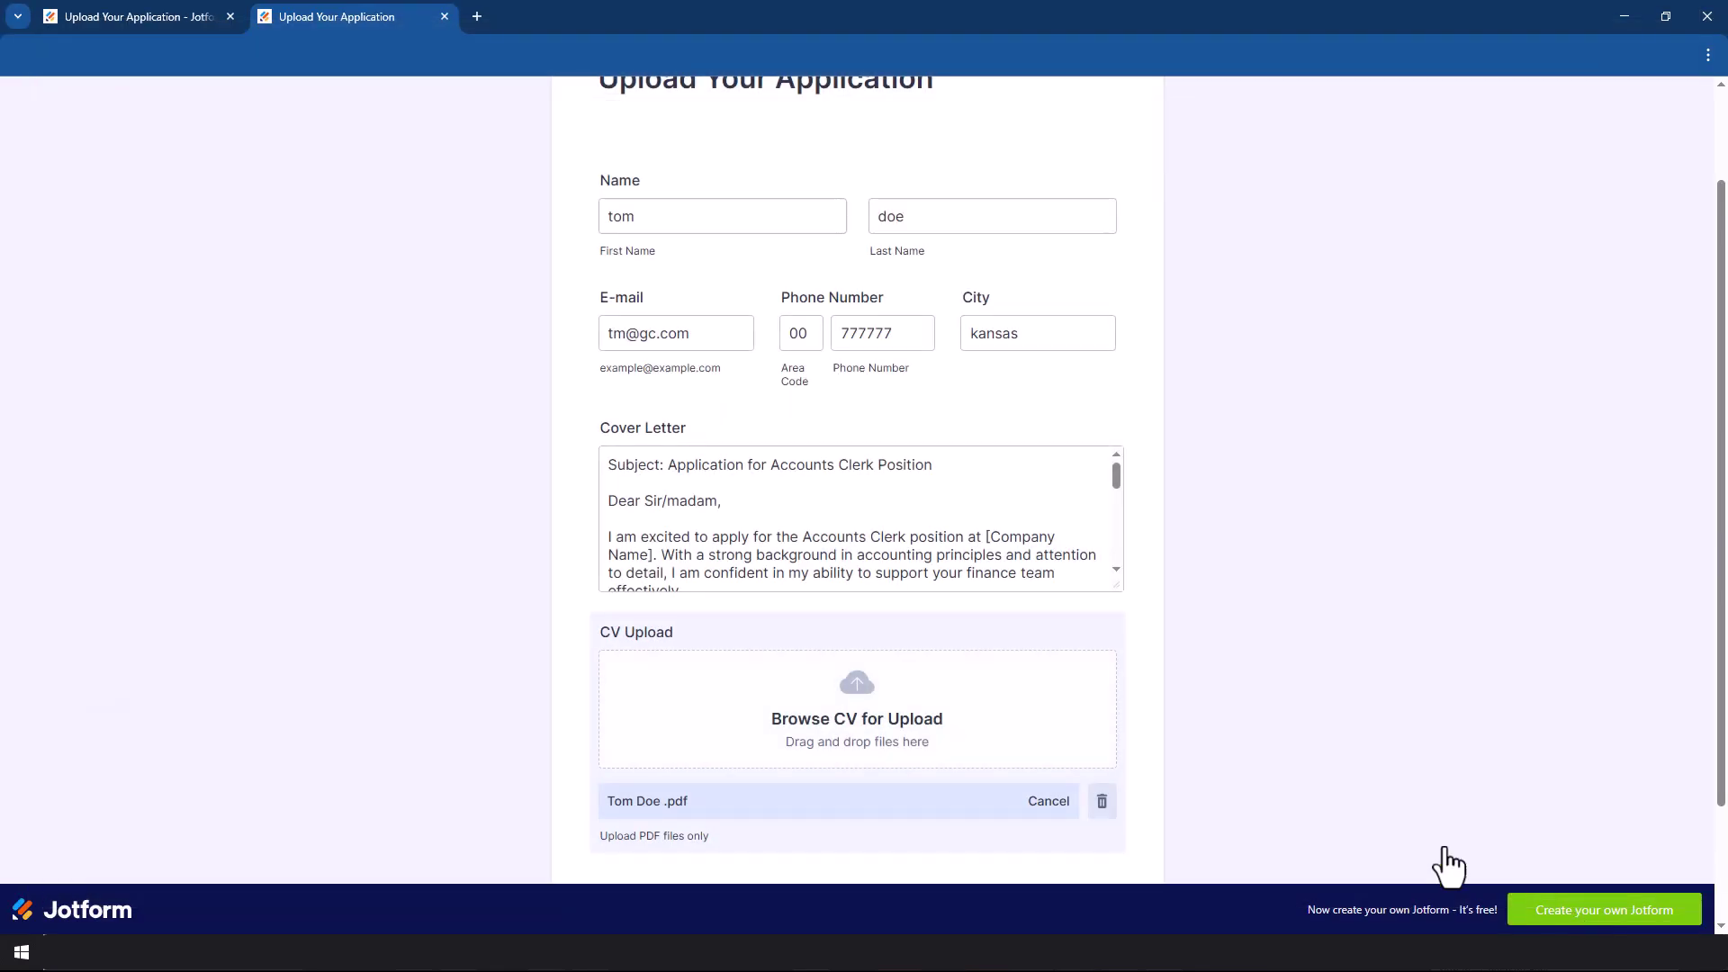
pyautogui.scroll(-1, 990, 774)
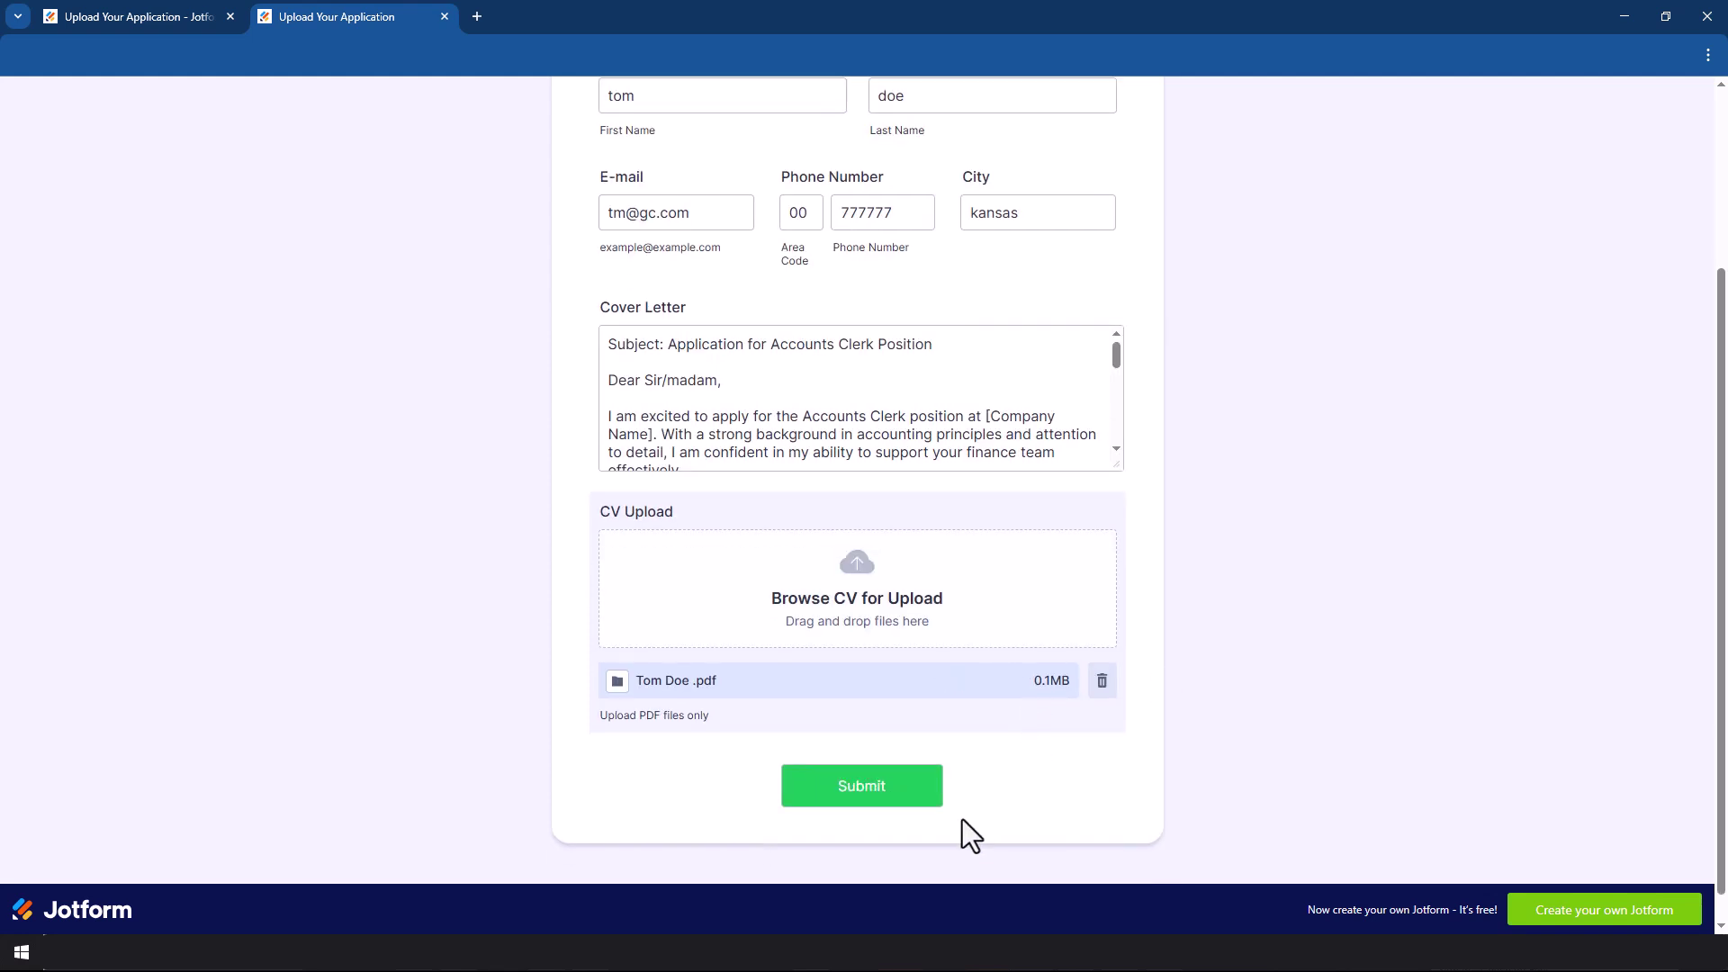
pyautogui.click(903, 789)
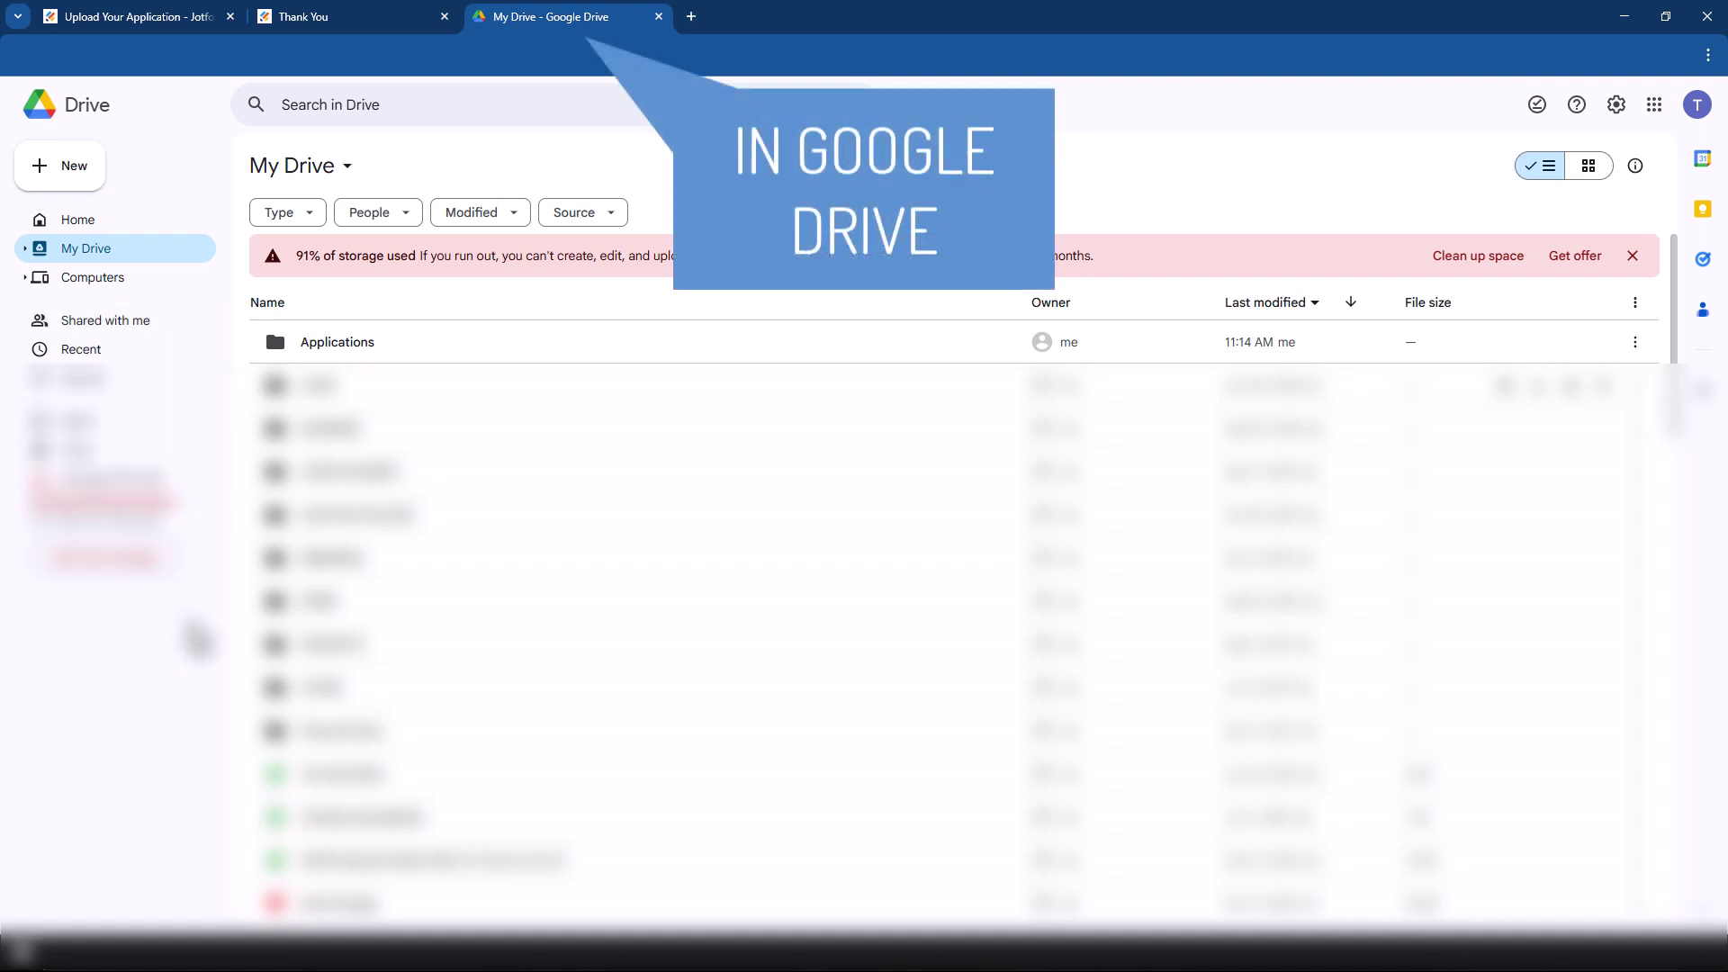
# Step: Open the submission subfolder in Applications and preview the 27 KB submission PDF beside the 149 KB CV
pyautogui.doubleClick(333, 344)
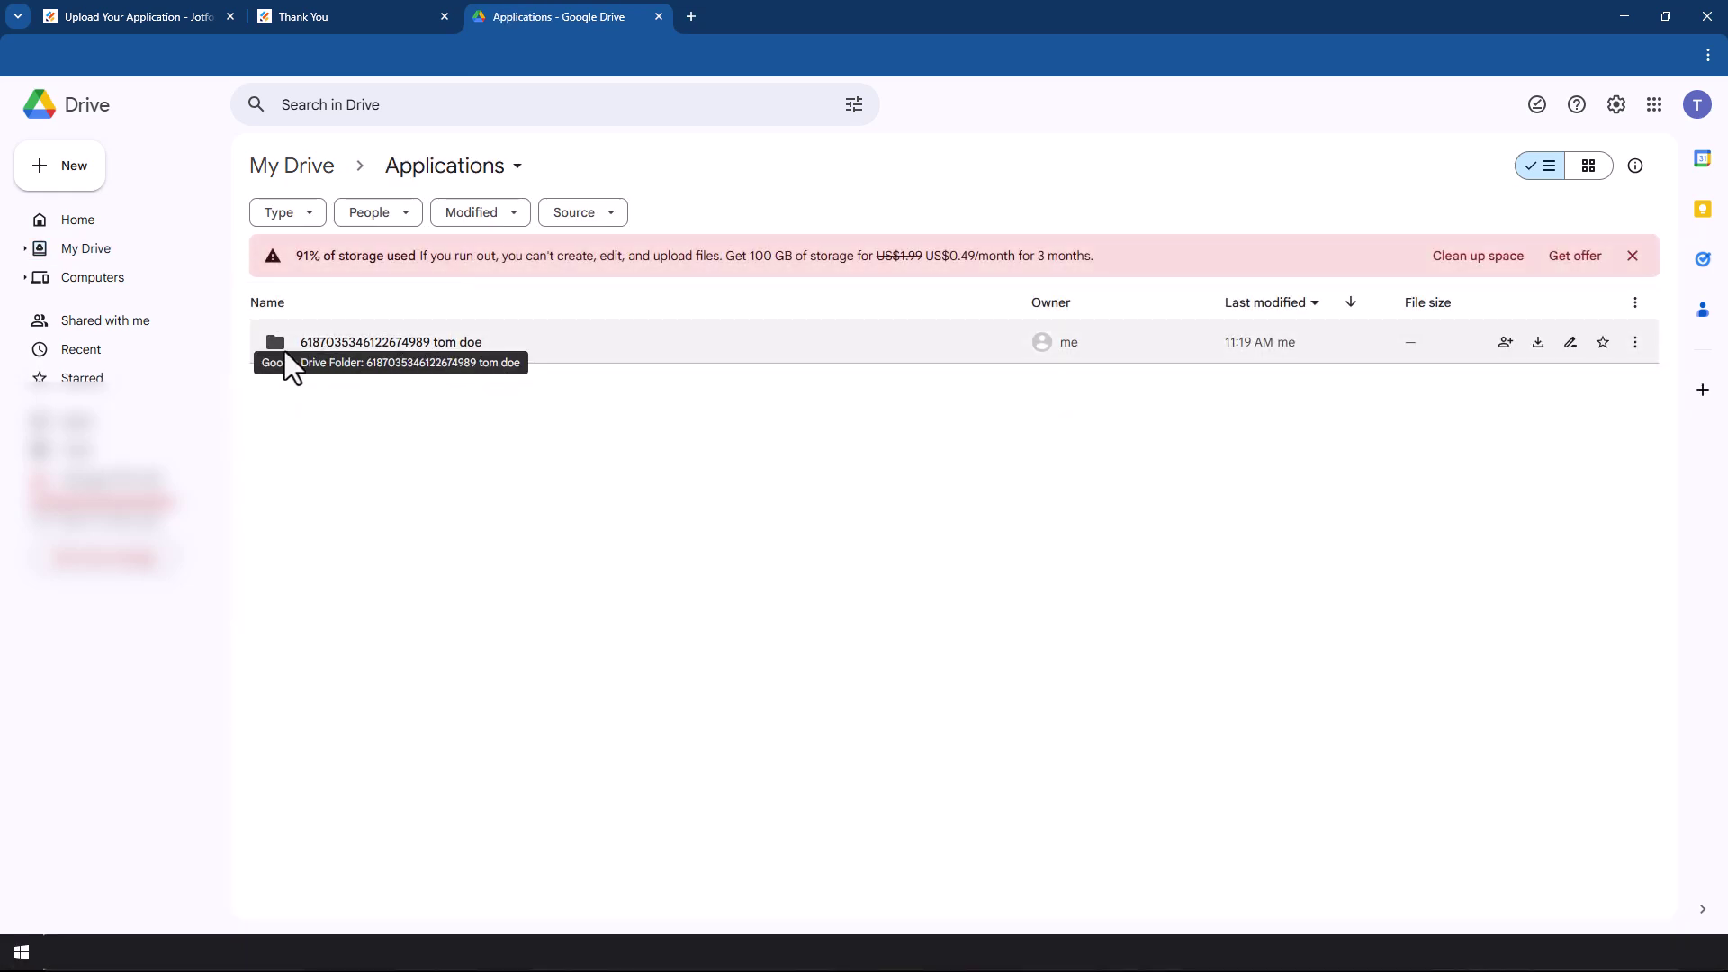
pyautogui.doubleClick(435, 349)
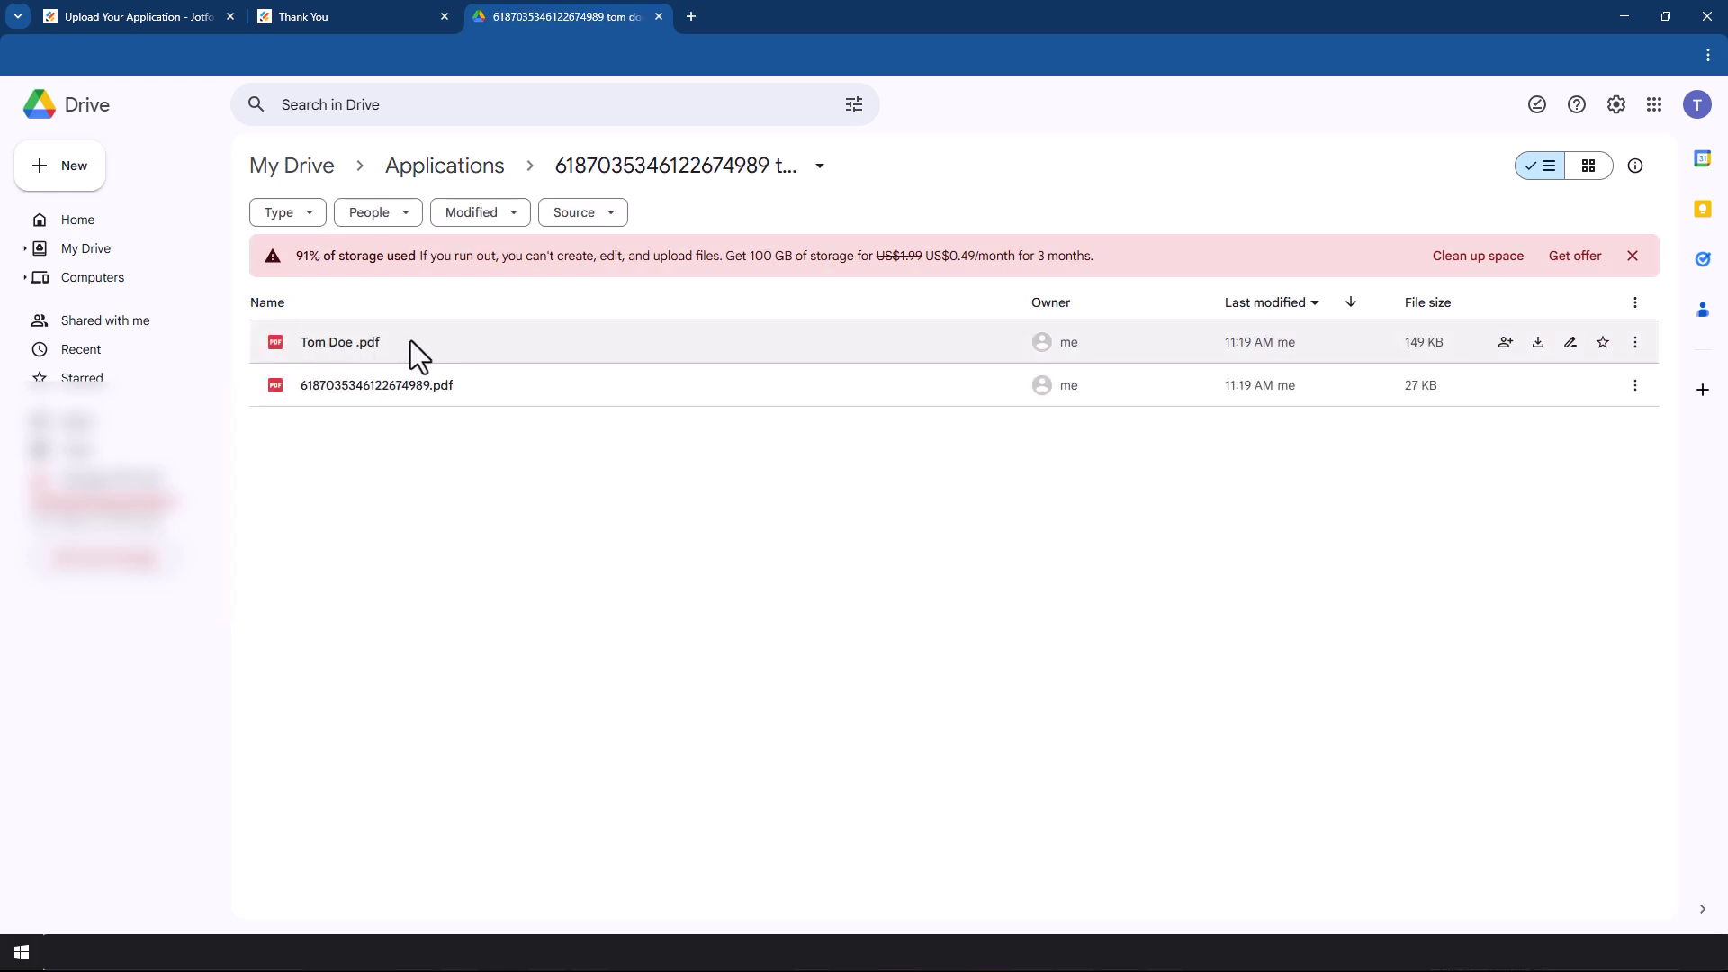
pyautogui.doubleClick(363, 390)
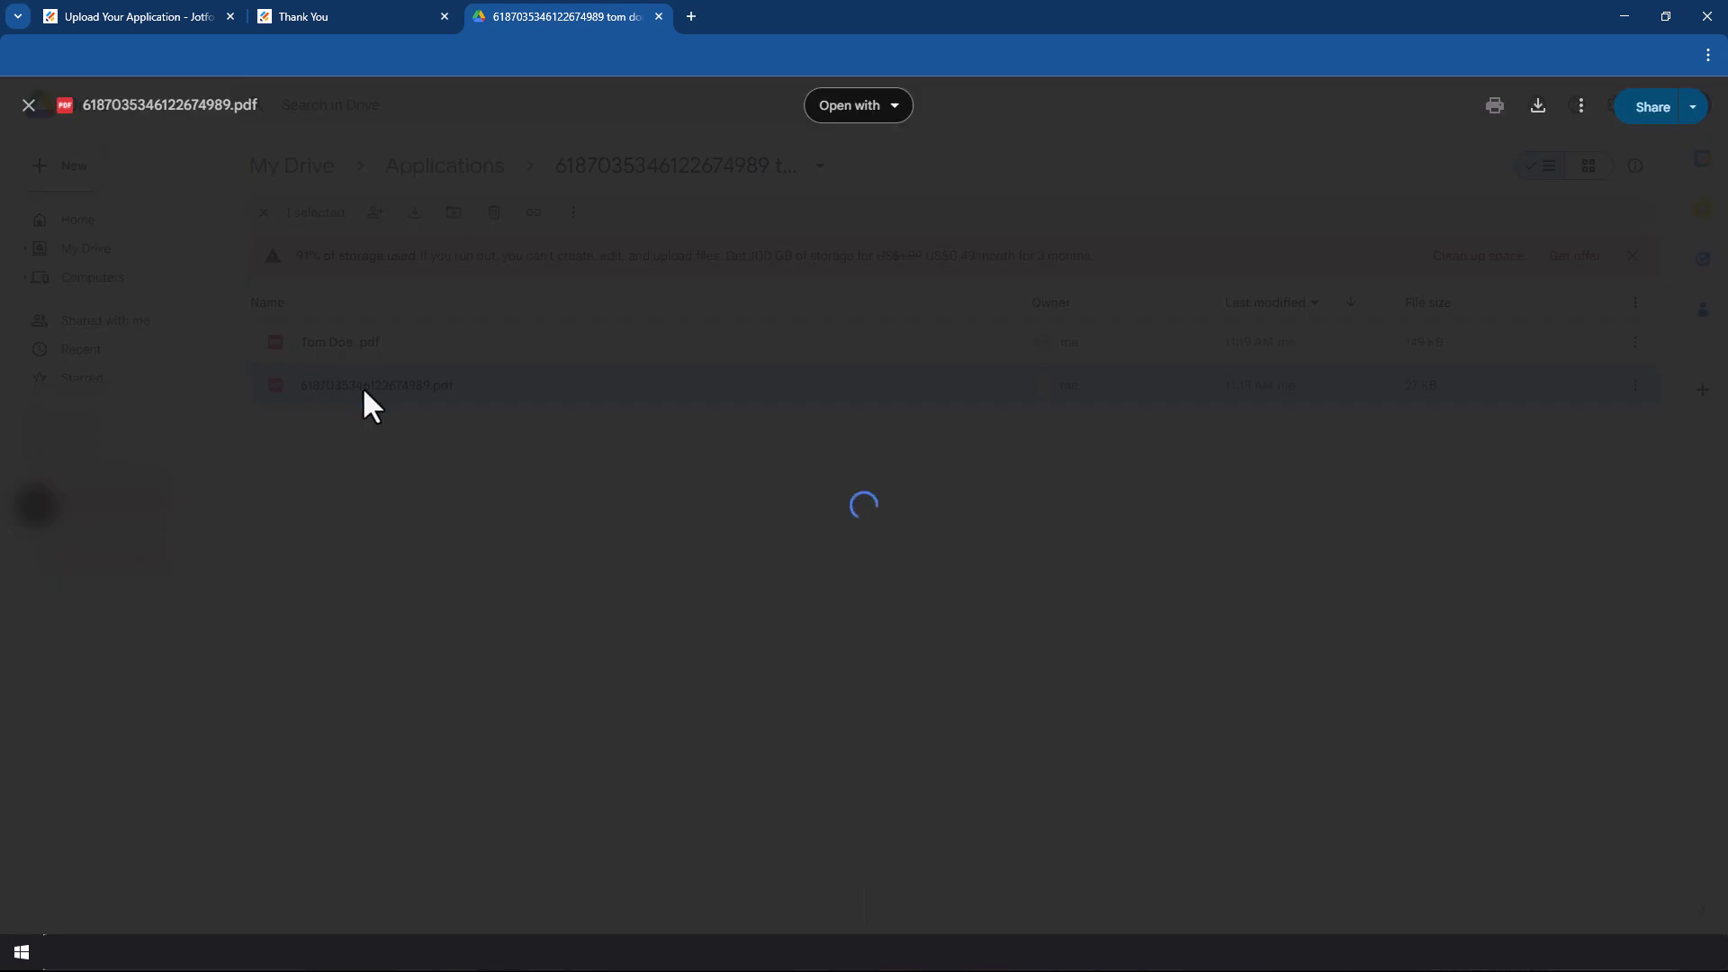
pyautogui.press('Escape')
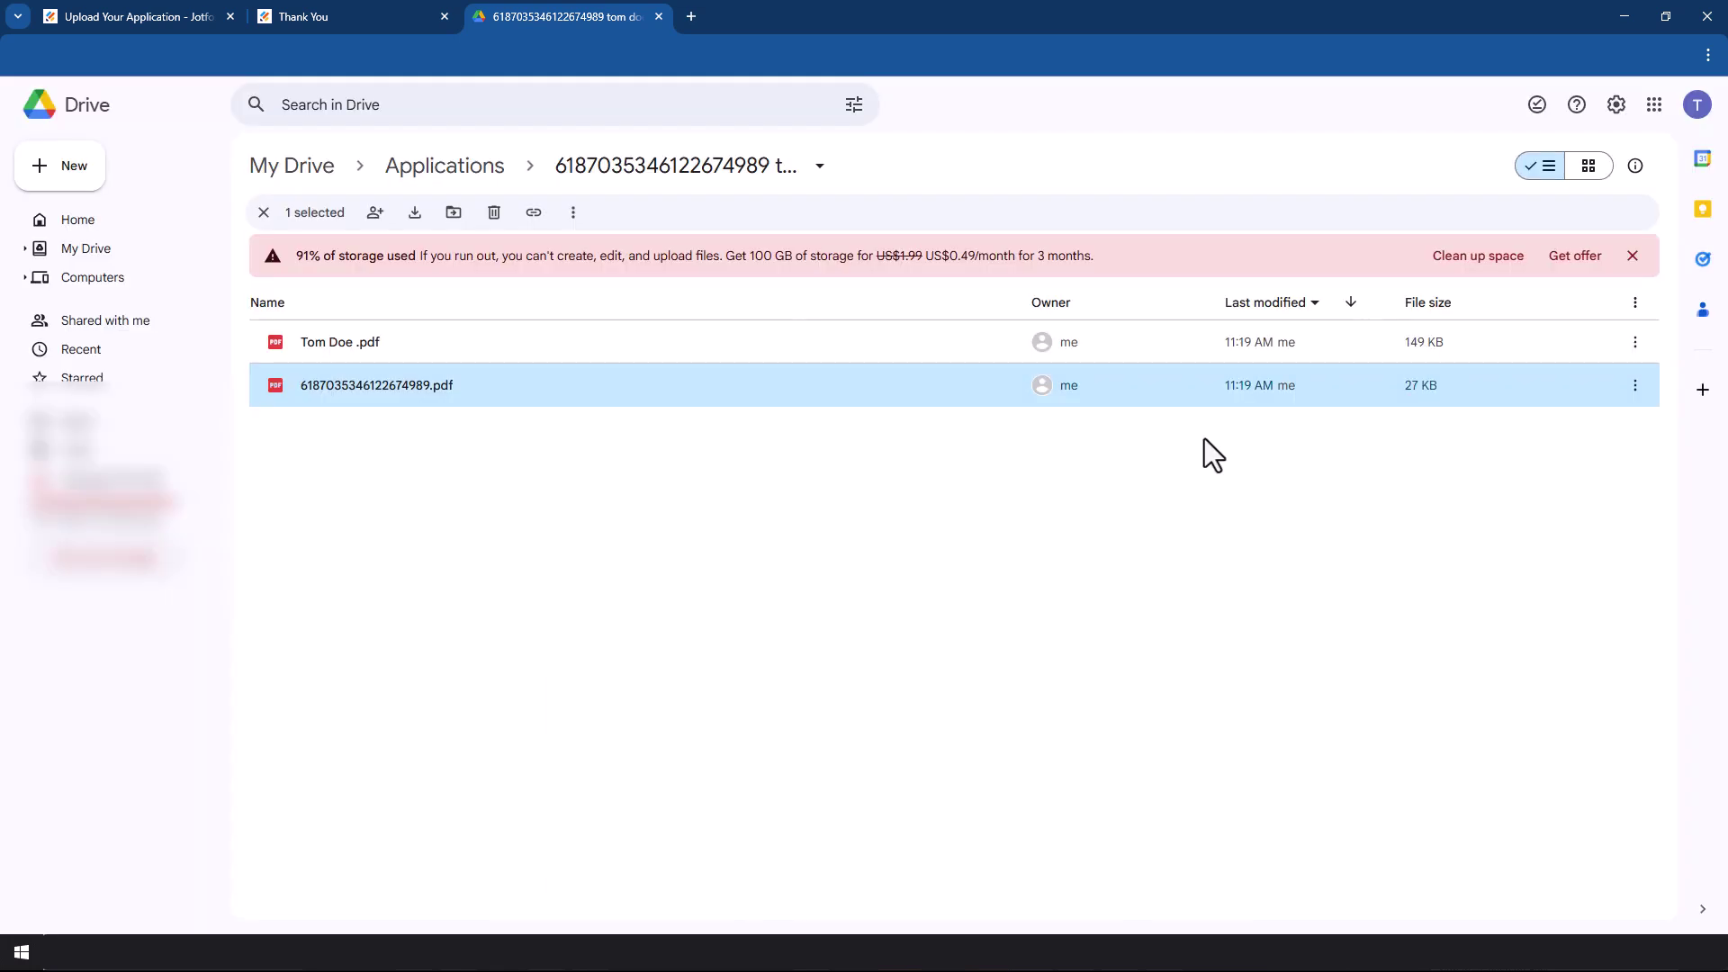